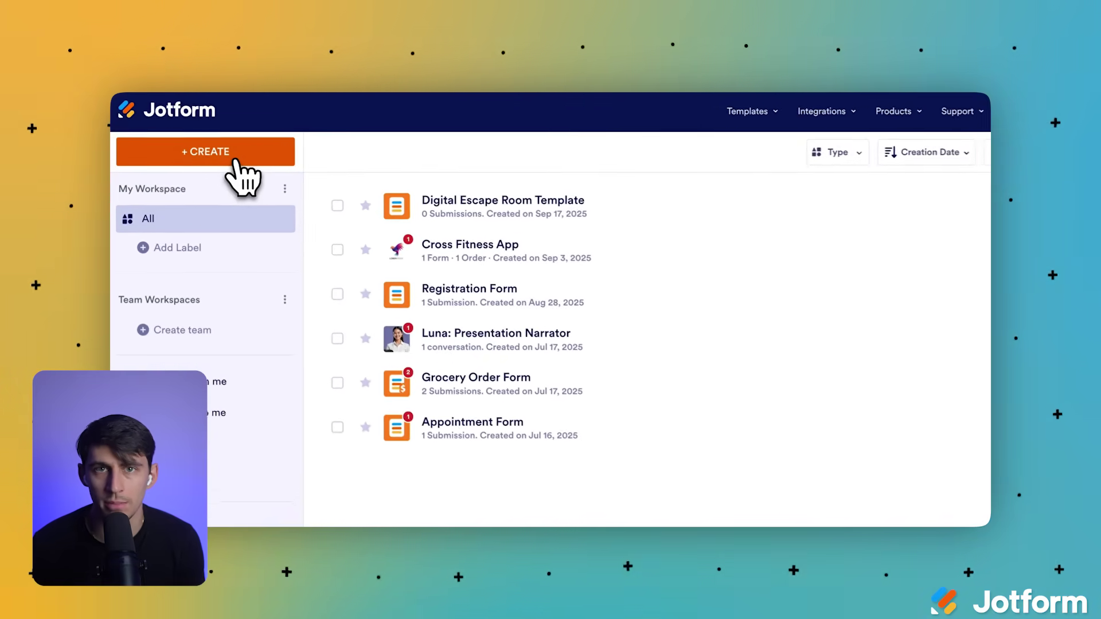
# Create a new Jotform form from scratch using the Classic one-page layout.
pyautogui.click(218, 150)
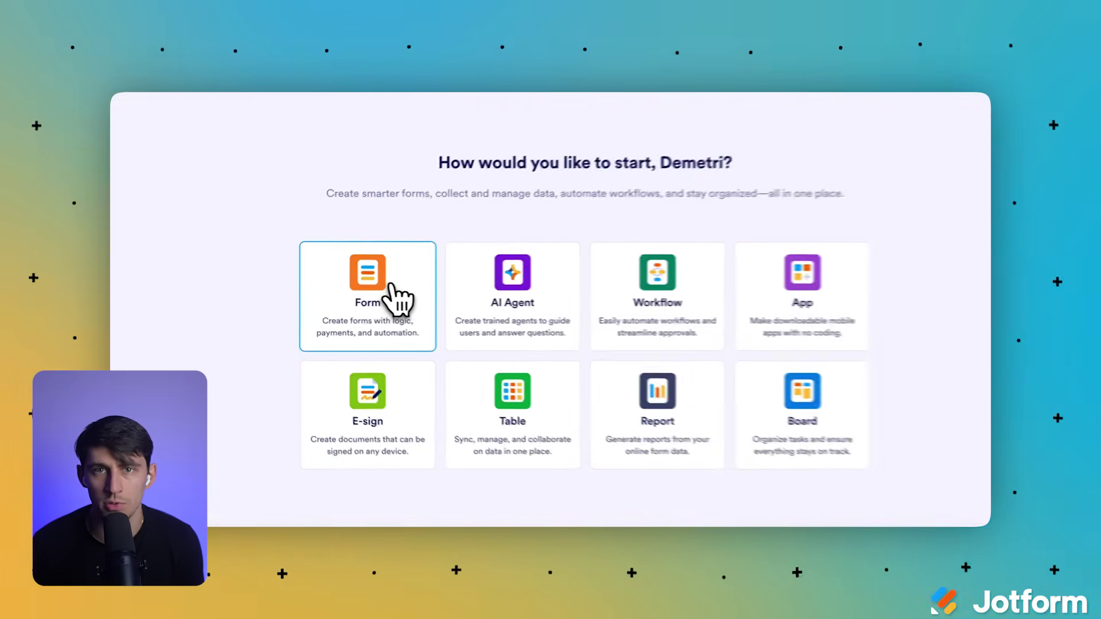
pyautogui.click(390, 293)
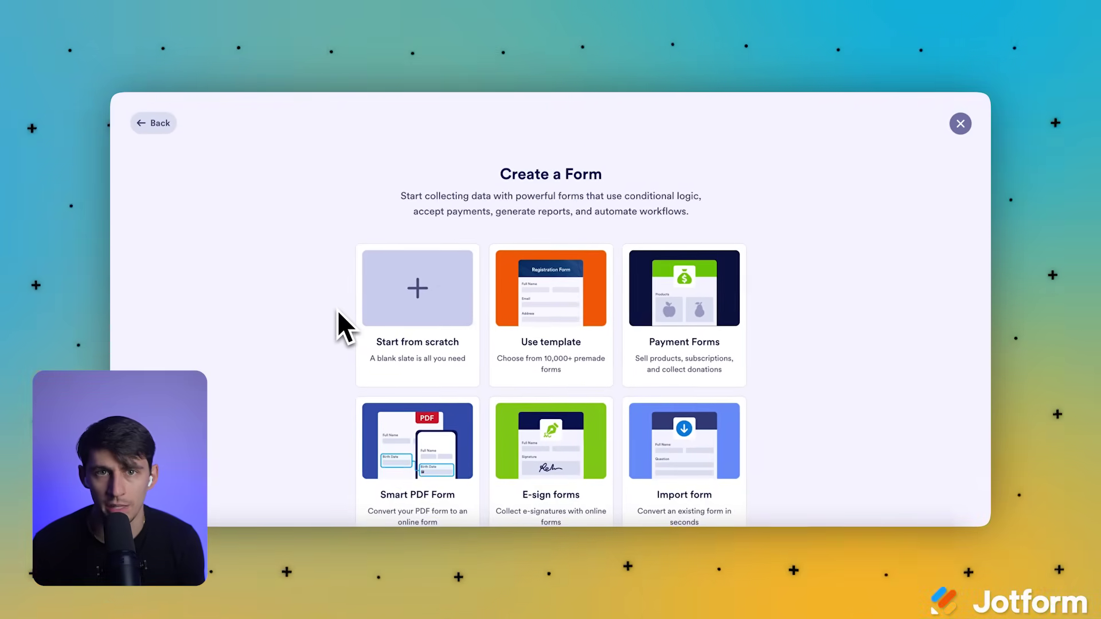
pyautogui.click(387, 322)
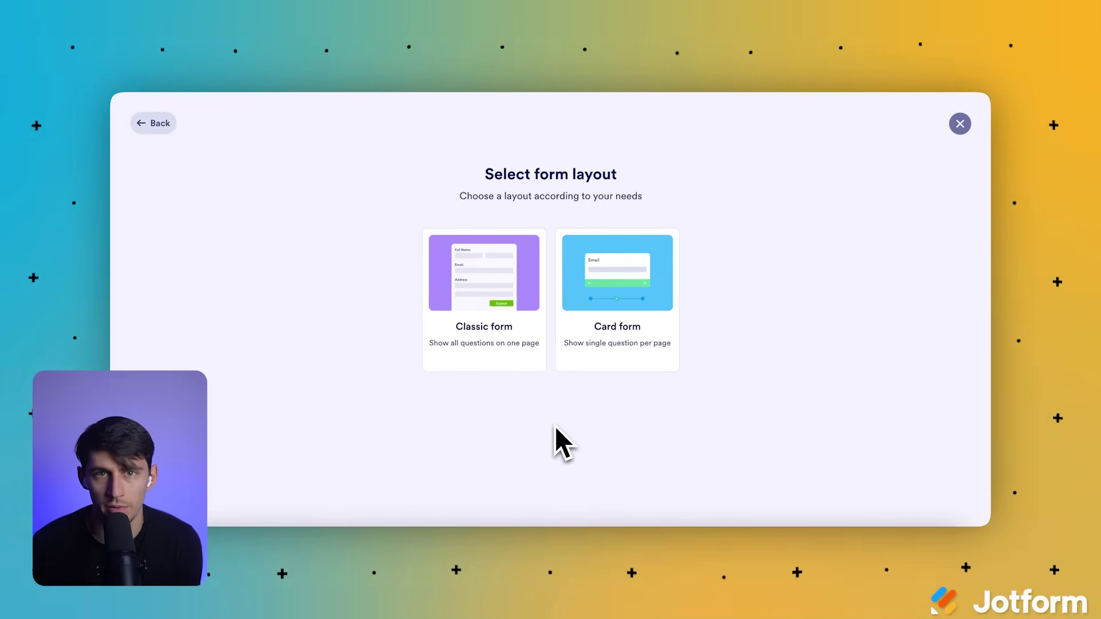
pyautogui.click(509, 344)
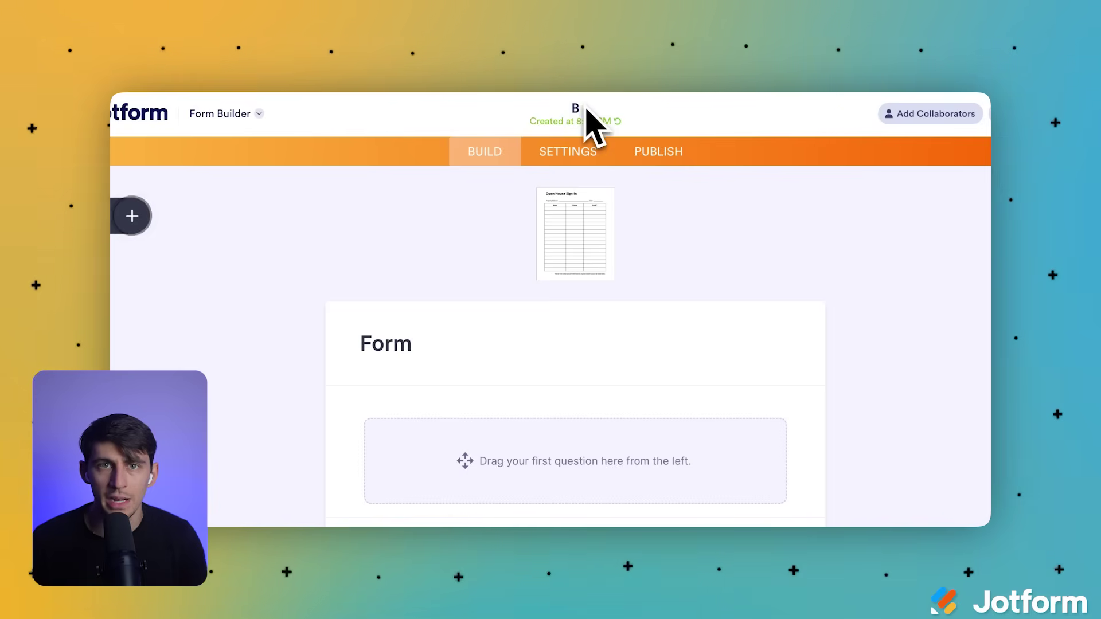
# Retitle the form 'Brand Audit Form' and drop a Full Name field above Submit.
pyautogui.write('nch A')
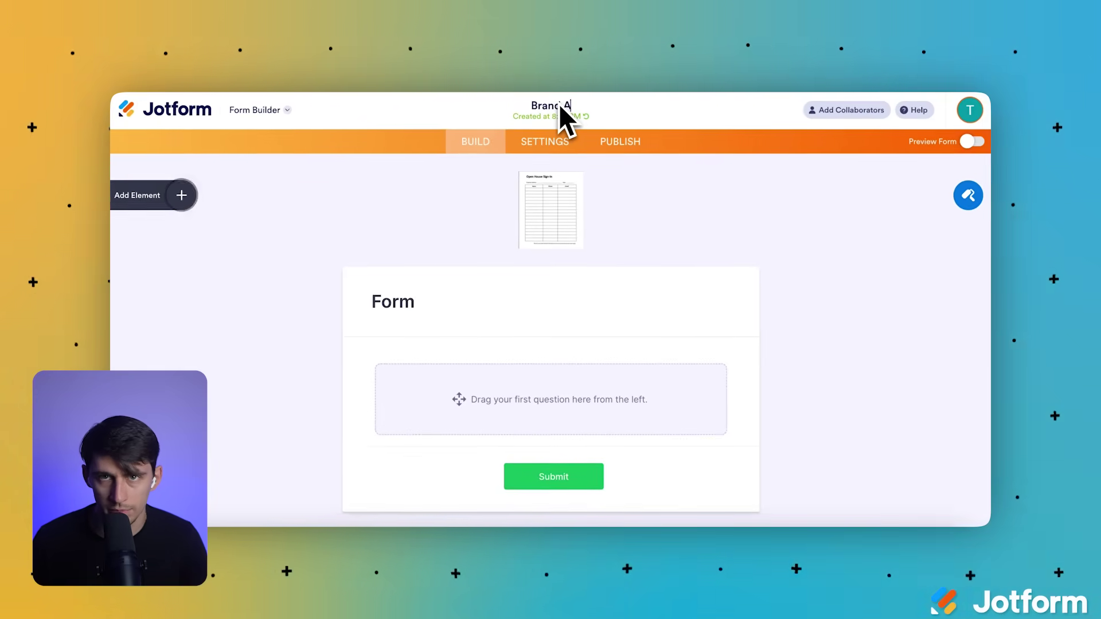
pyautogui.write('udit Form')
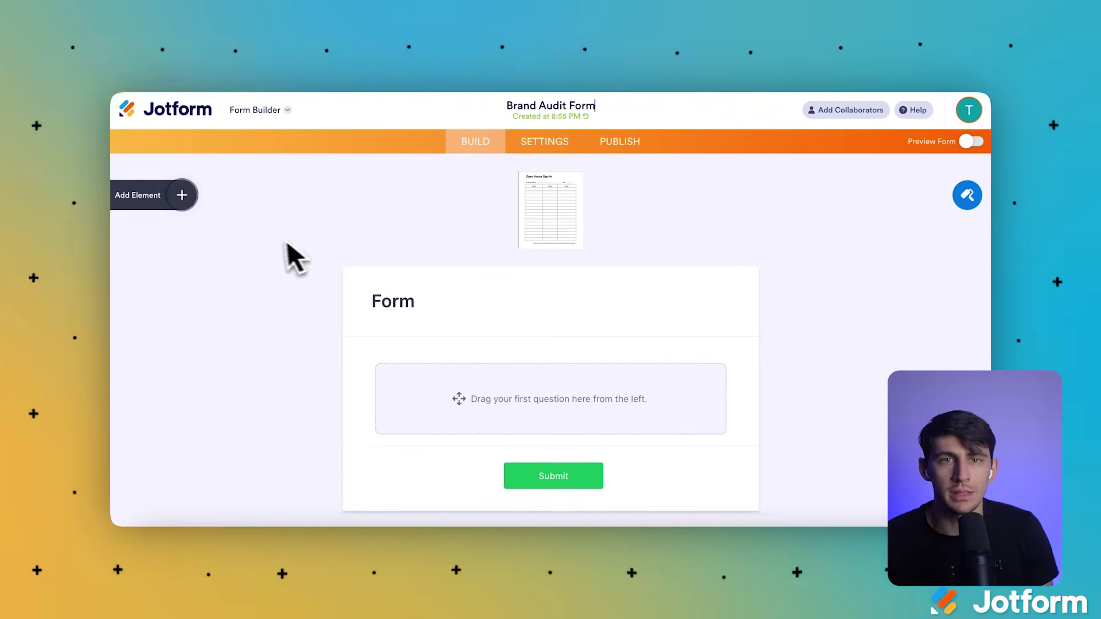
pyautogui.click(182, 178)
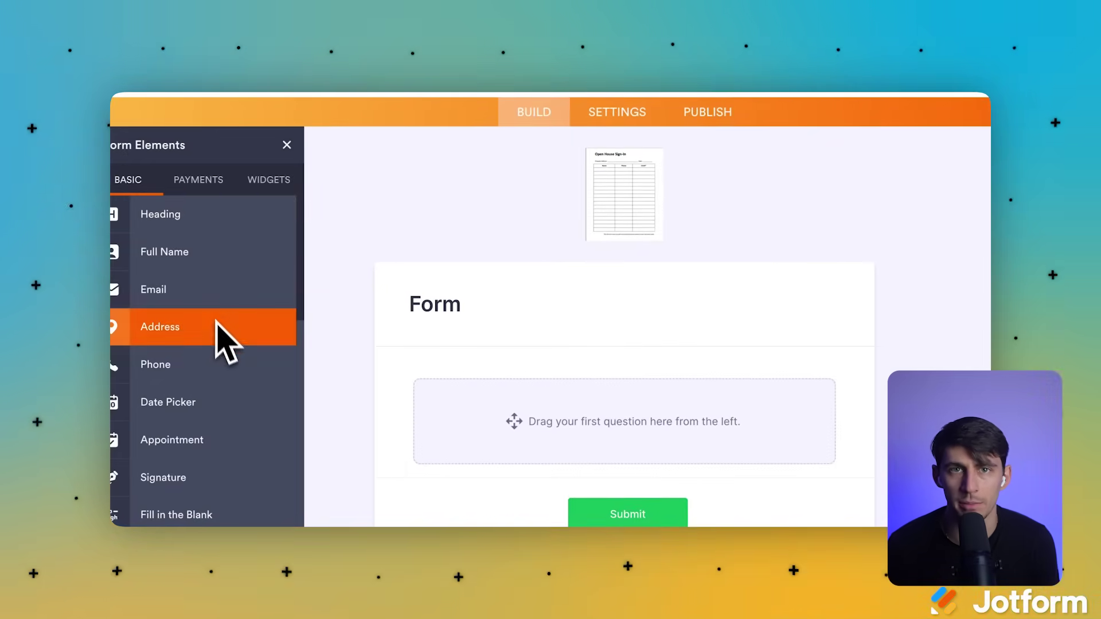
pyautogui.moveTo(194, 257); pyautogui.dragTo(528, 421)
pyautogui.scroll(-1, 534, 439)
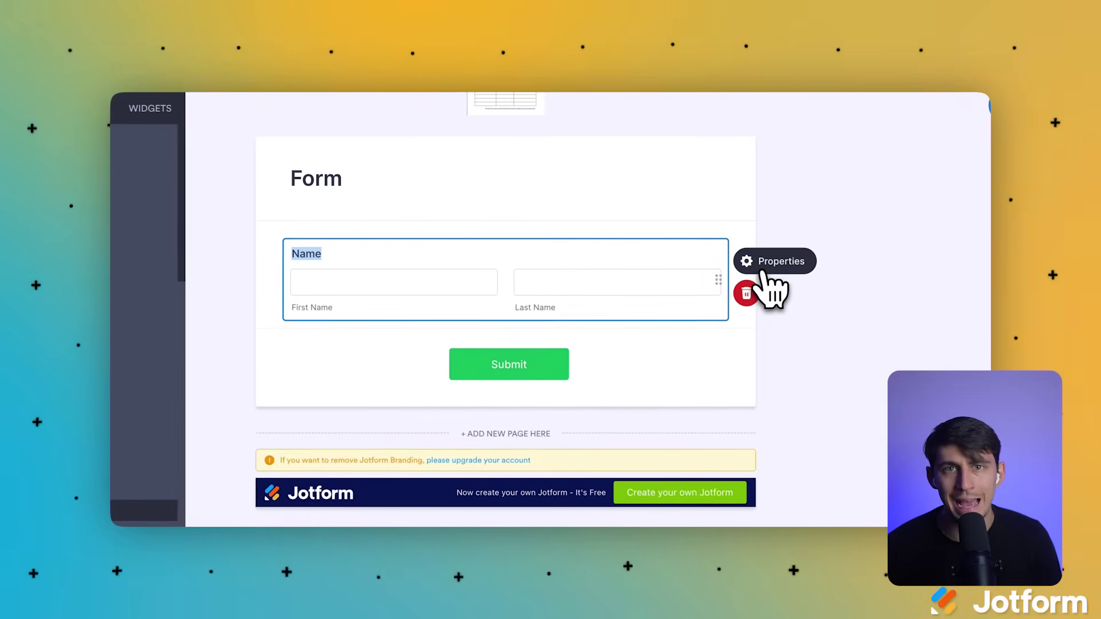
# Turn on Required for the Name question in its properties.
pyautogui.click(764, 270)
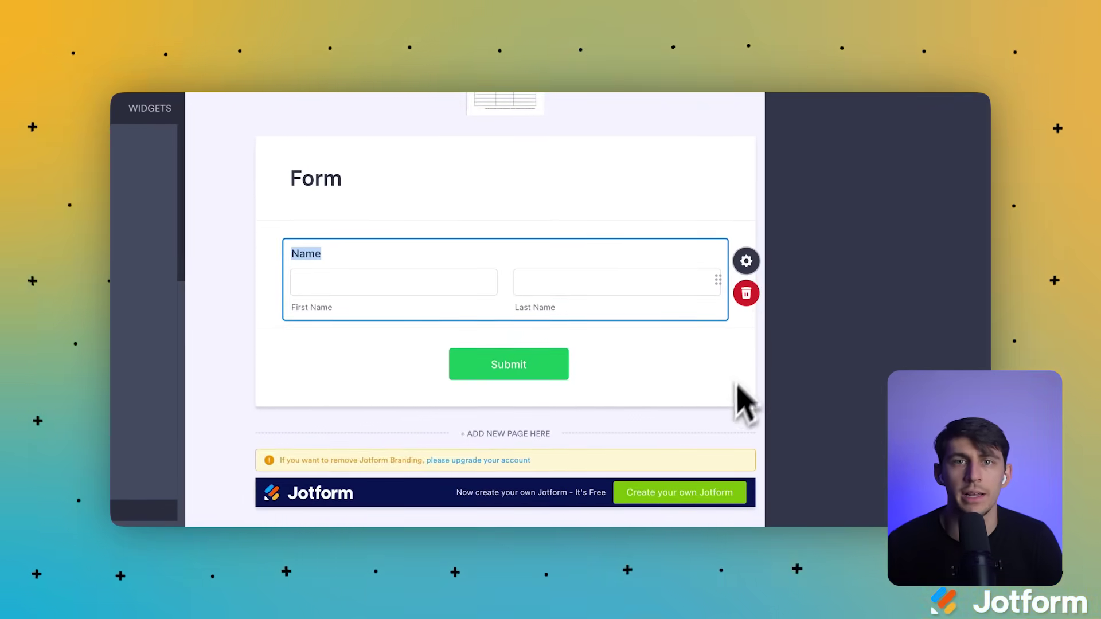
pyautogui.click(882, 185)
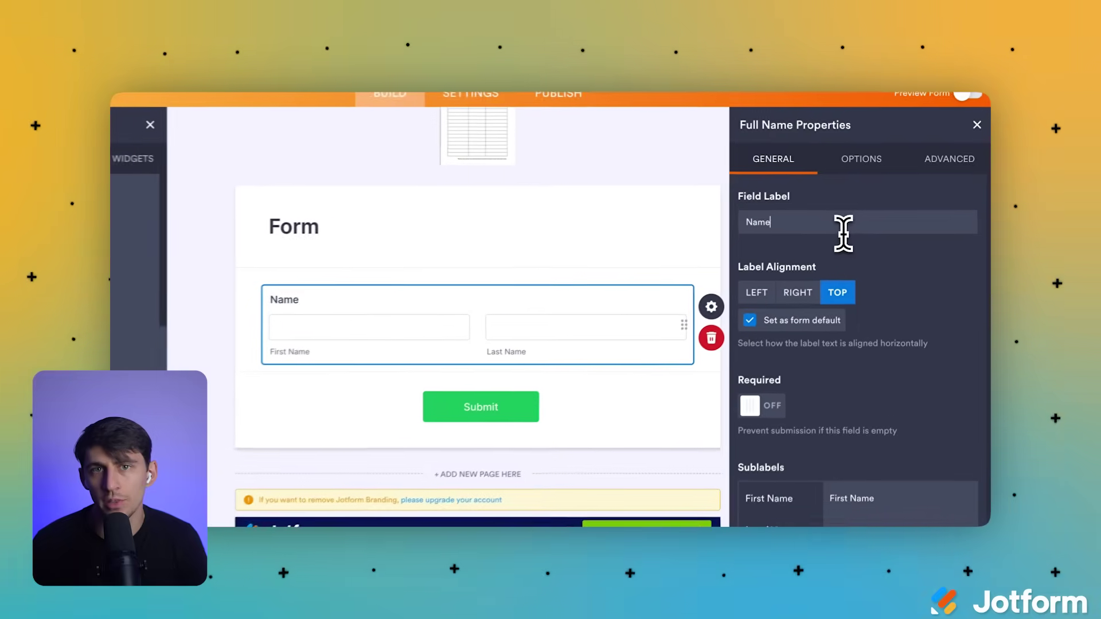
pyautogui.doubleClick(843, 234)
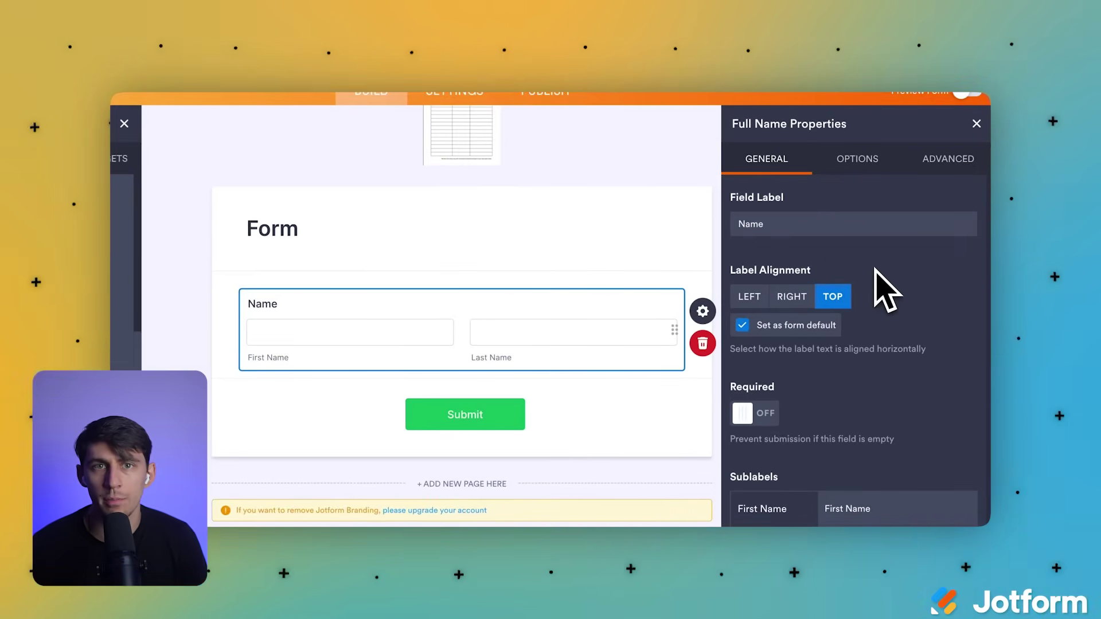
pyautogui.scroll(-2, 875, 269)
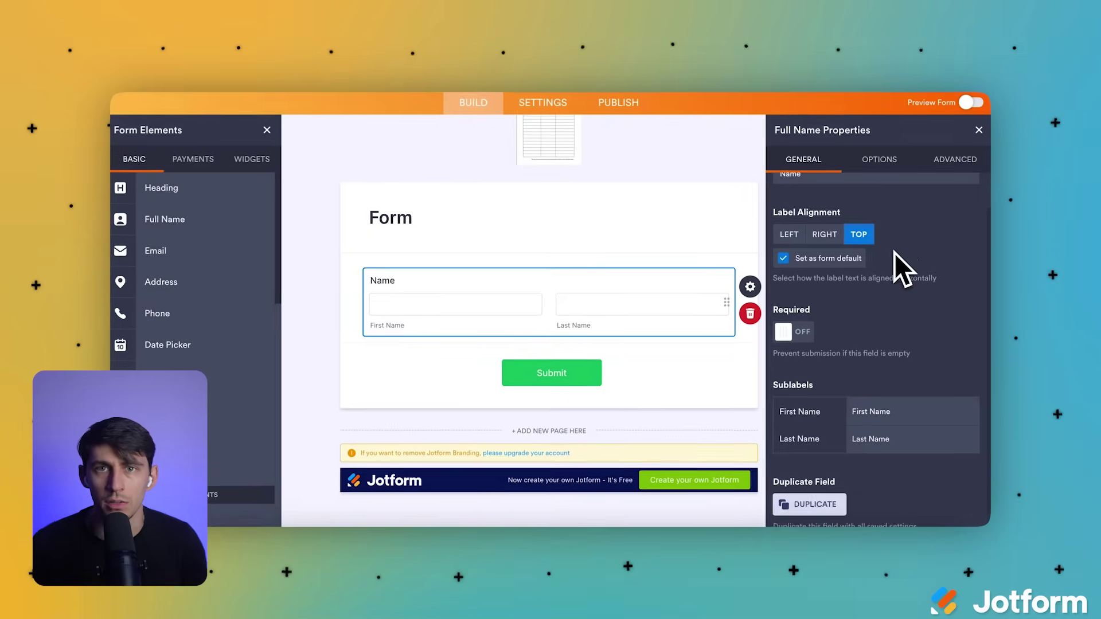
pyautogui.scroll(1, 893, 253)
pyautogui.scroll(-2, 895, 252)
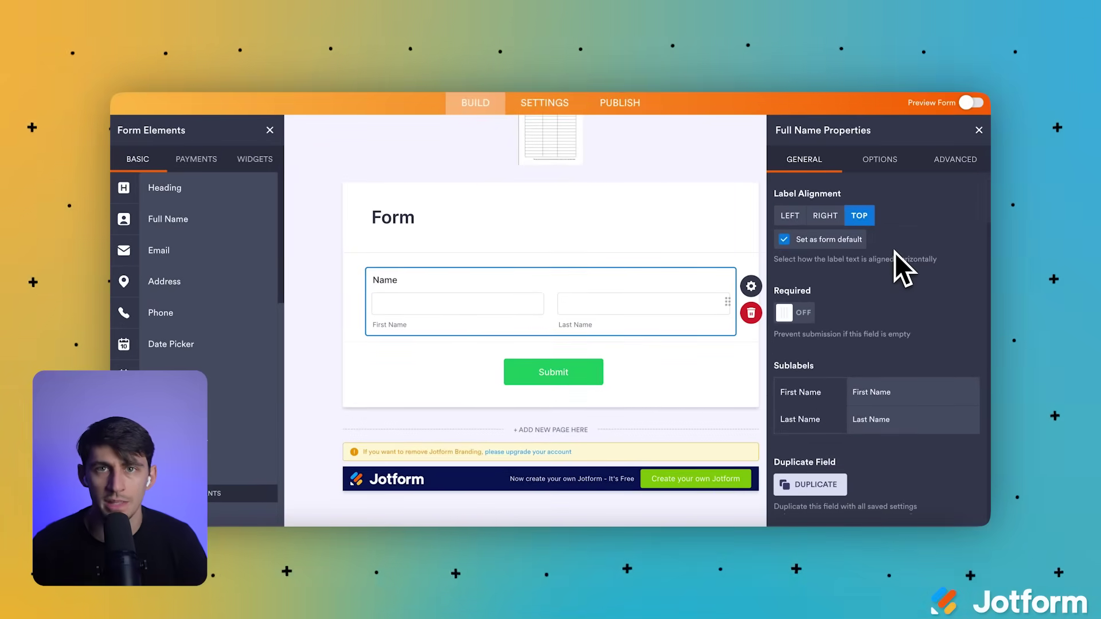
pyautogui.click(792, 313)
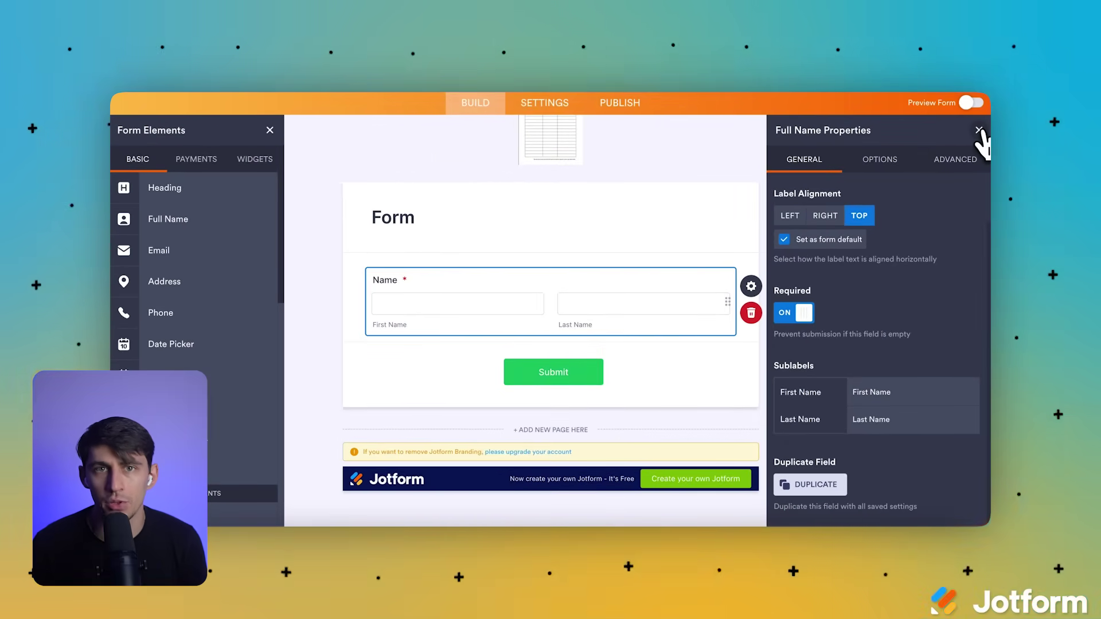
pyautogui.click(978, 130)
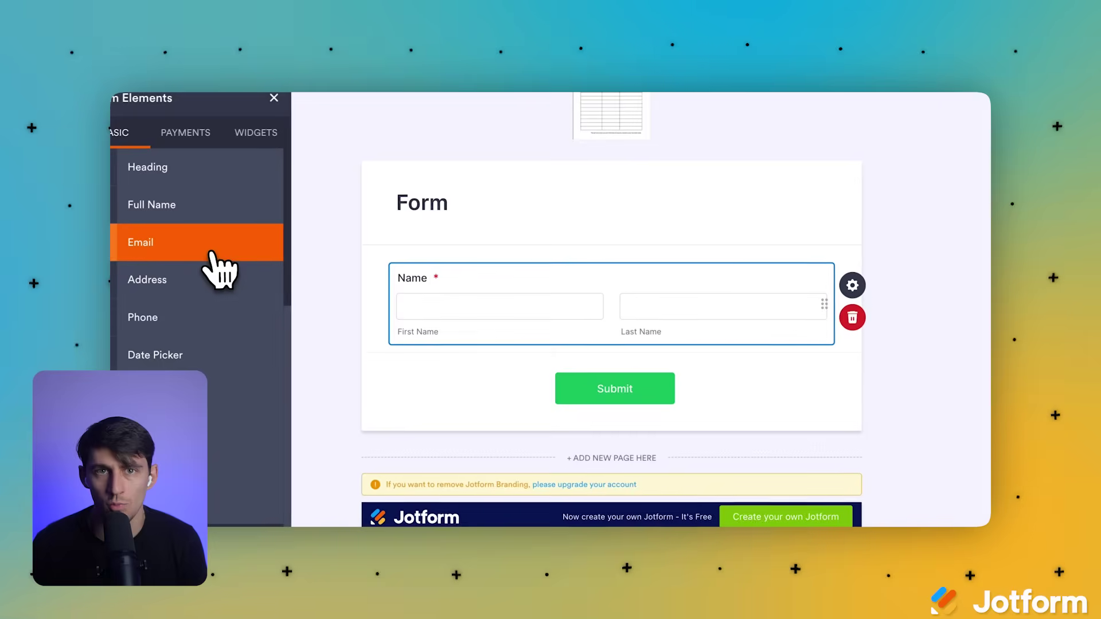
# Add a required Email question below Name, followed by a Long Text field.
pyautogui.moveTo(214, 255); pyautogui.dragTo(509, 376)
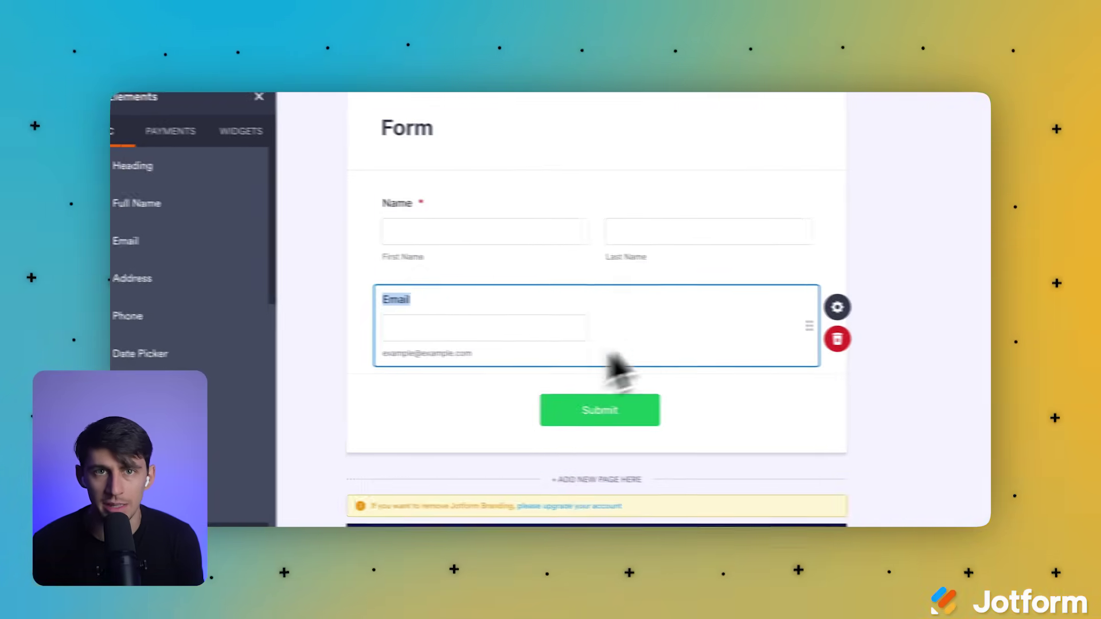
pyautogui.click(771, 310)
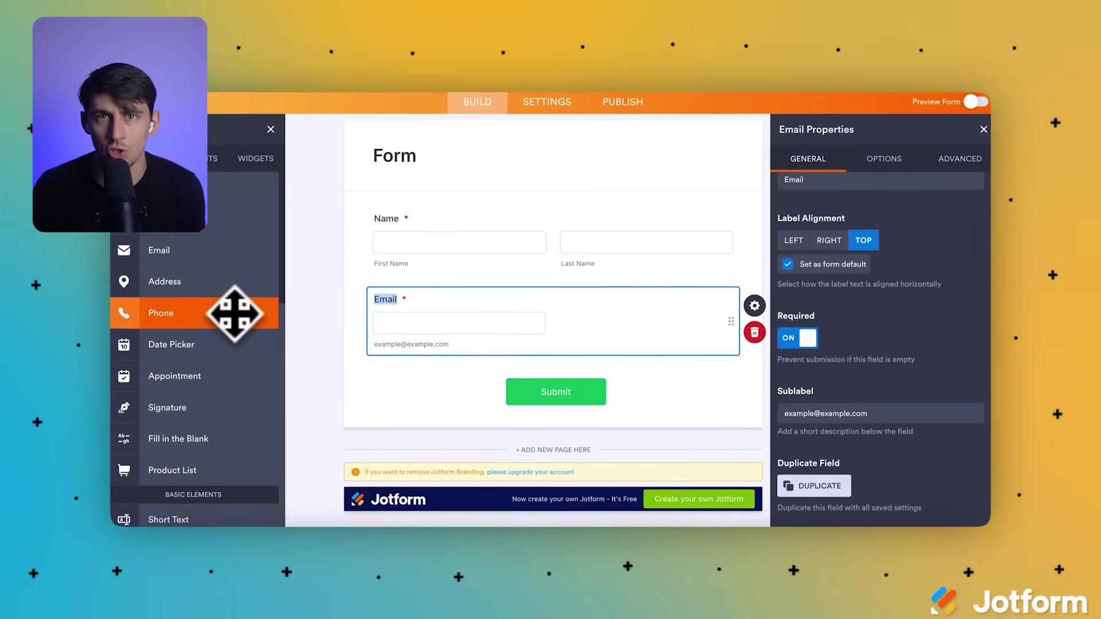
pyautogui.scroll(-3, 223, 404)
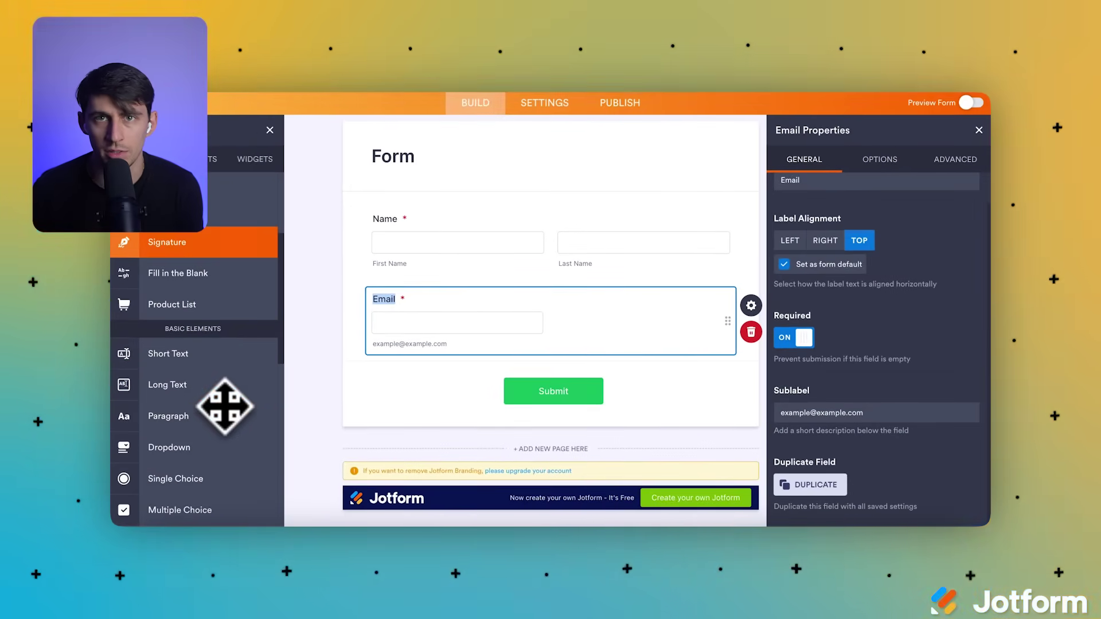
pyautogui.moveTo(210, 386); pyautogui.dragTo(431, 387)
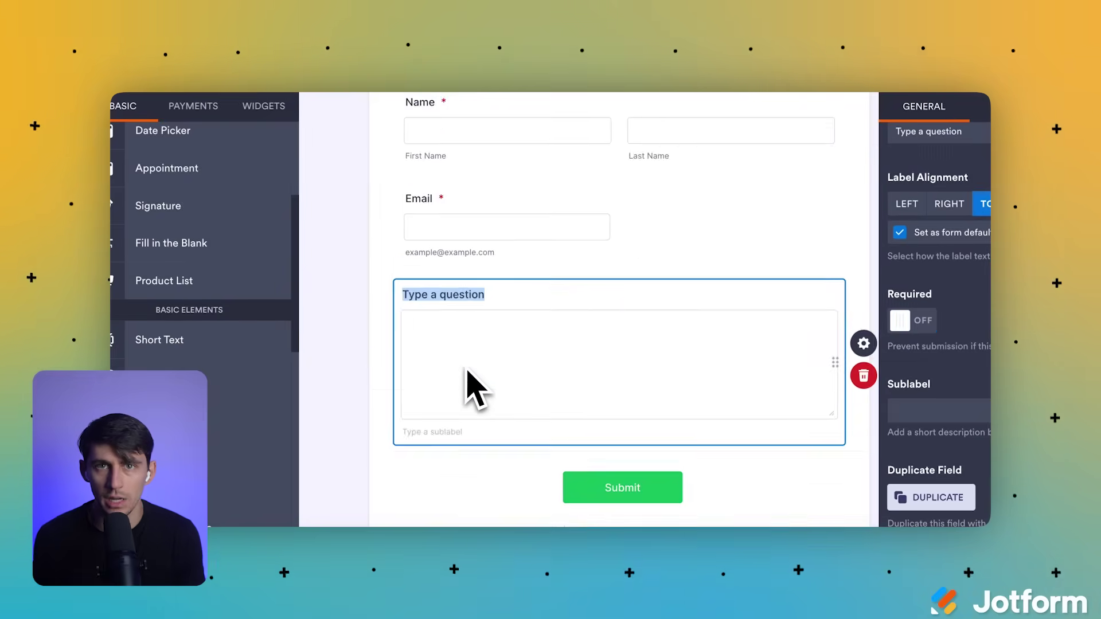
# Label the Long Text question 'What's Your Biggest Brand Challenge?' and leave it optional.
pyautogui.scroll(-1, 467, 376)
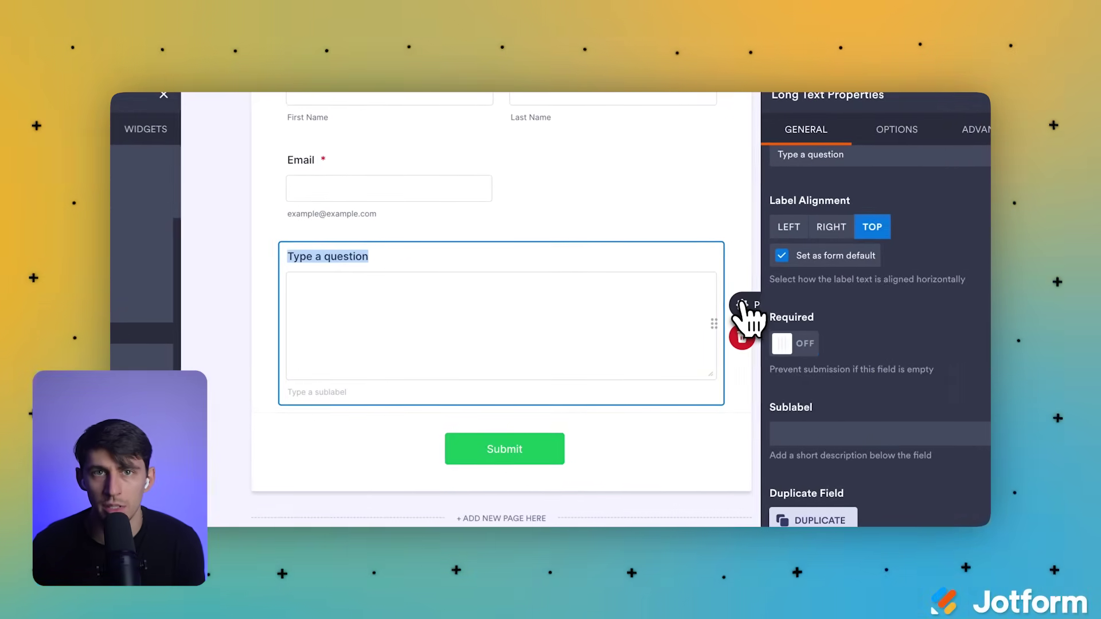
pyautogui.click(742, 305)
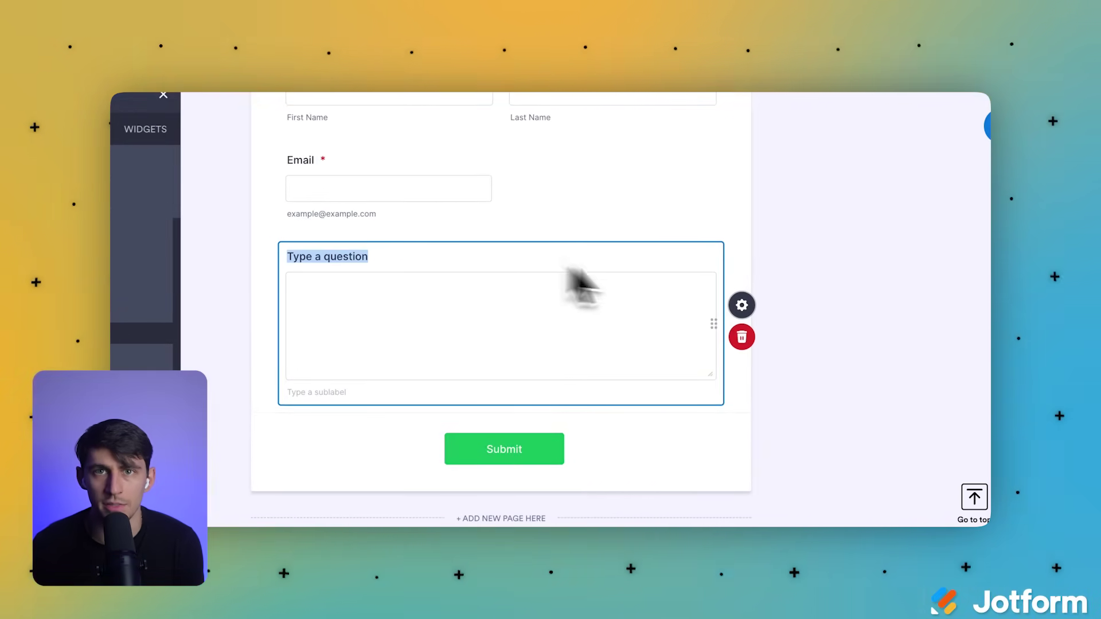
pyautogui.click(740, 306)
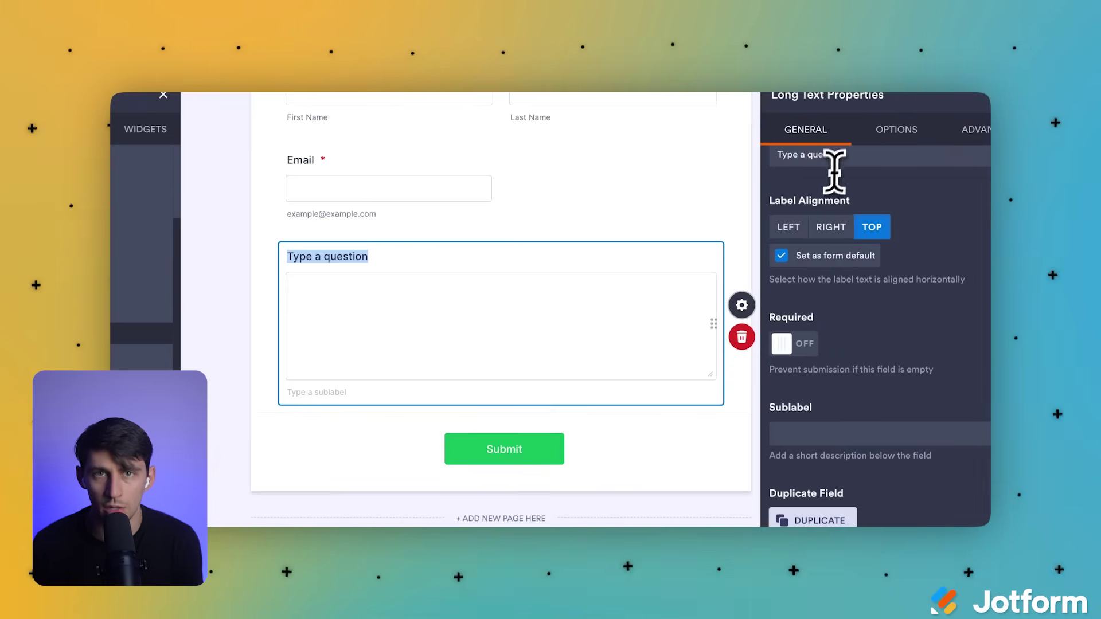
pyautogui.write('W')
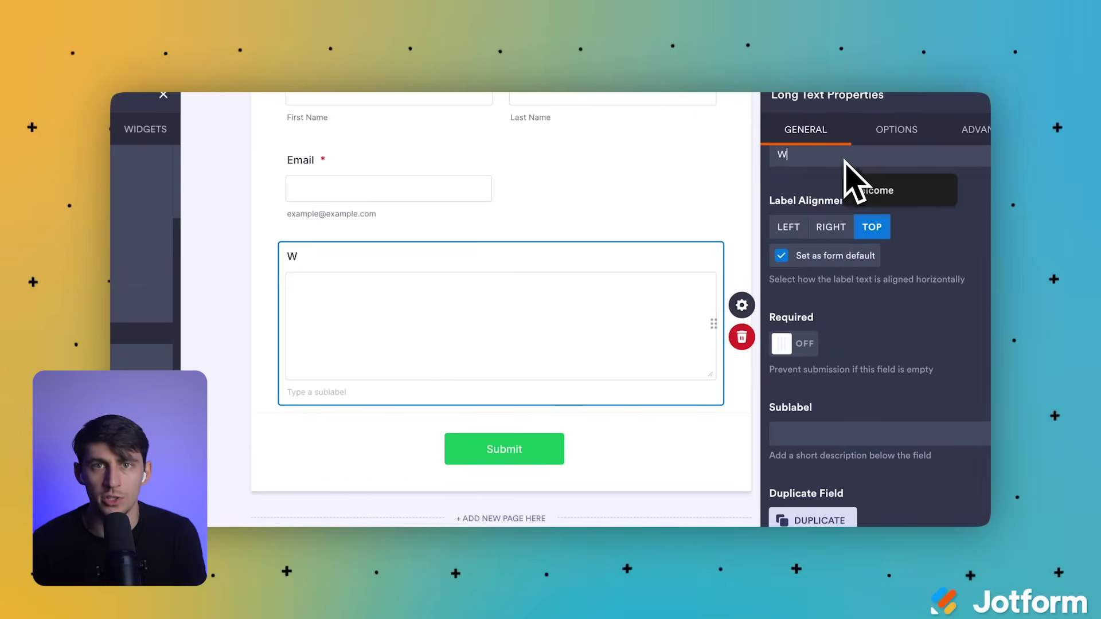
pyautogui.write('hat')
pyautogui.write("'s Your Biggest Brand Challenge?")
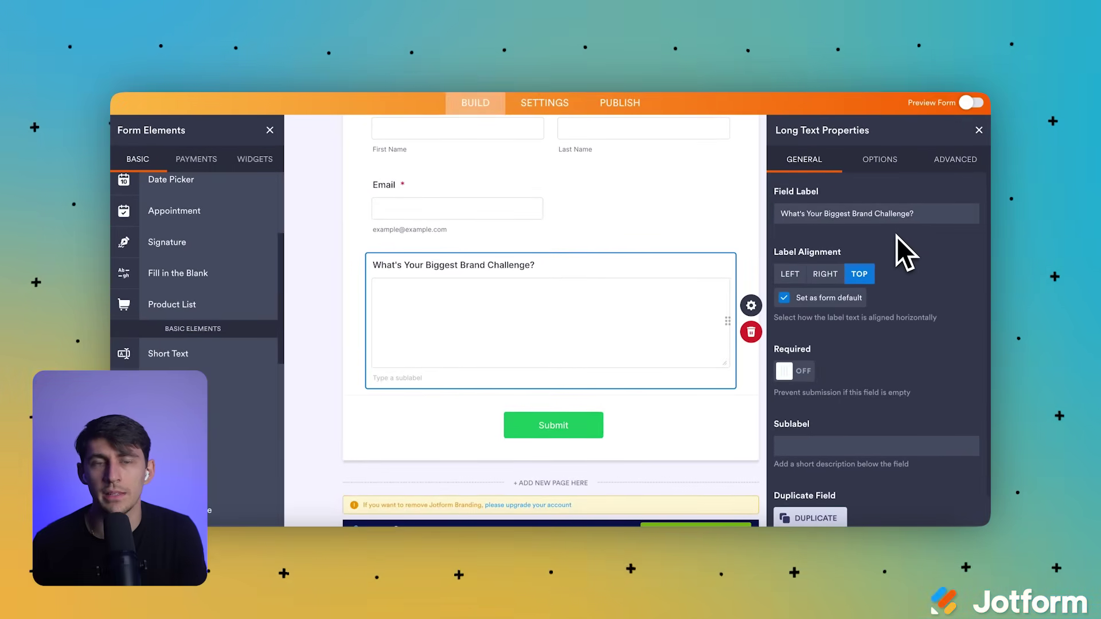
pyautogui.scroll(-1, 896, 237)
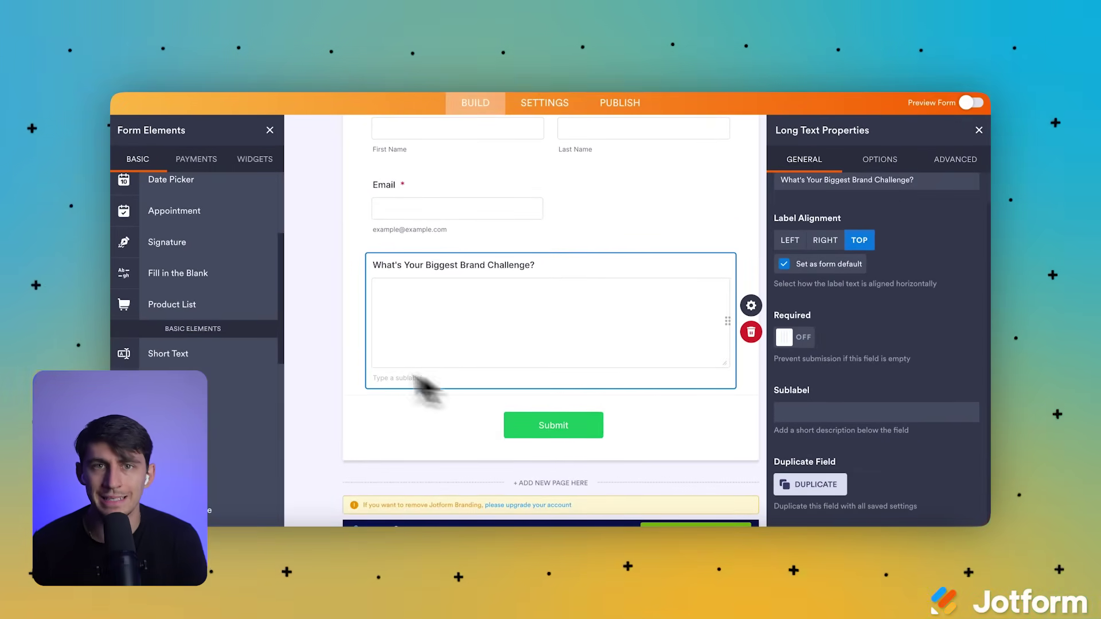
pyautogui.scroll(-8, 247, 355)
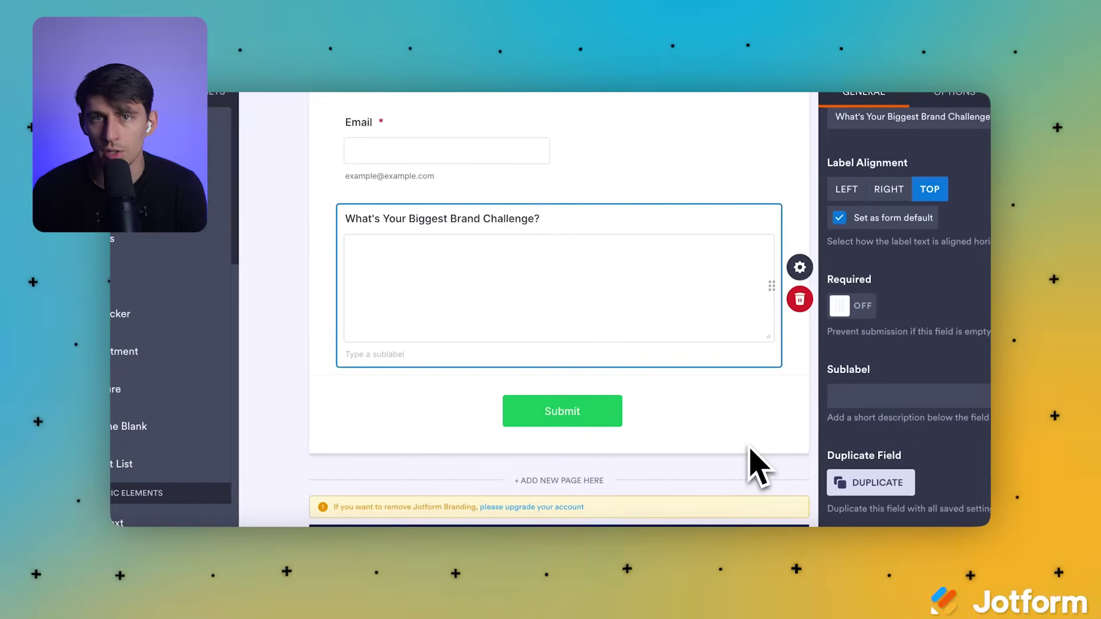
# Place a Date Picker below the challenge question and relabel it 'Preferred Audit Date'.
pyautogui.moveTo(131, 310); pyautogui.dragTo(155, 309)
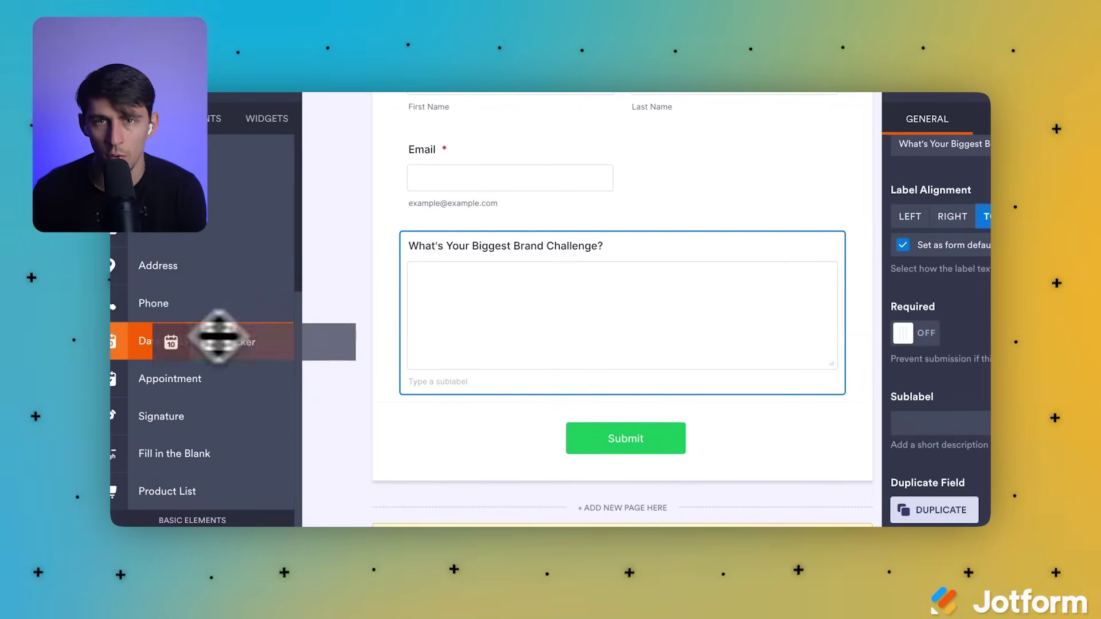
pyautogui.moveTo(219, 337); pyautogui.dragTo(482, 436)
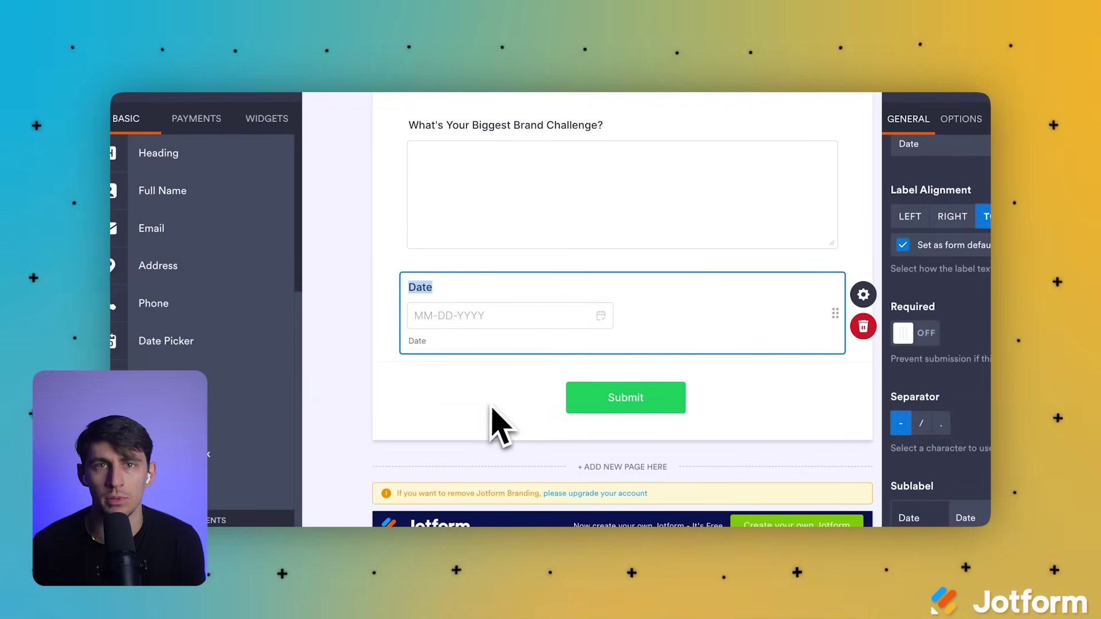
pyautogui.click(499, 297)
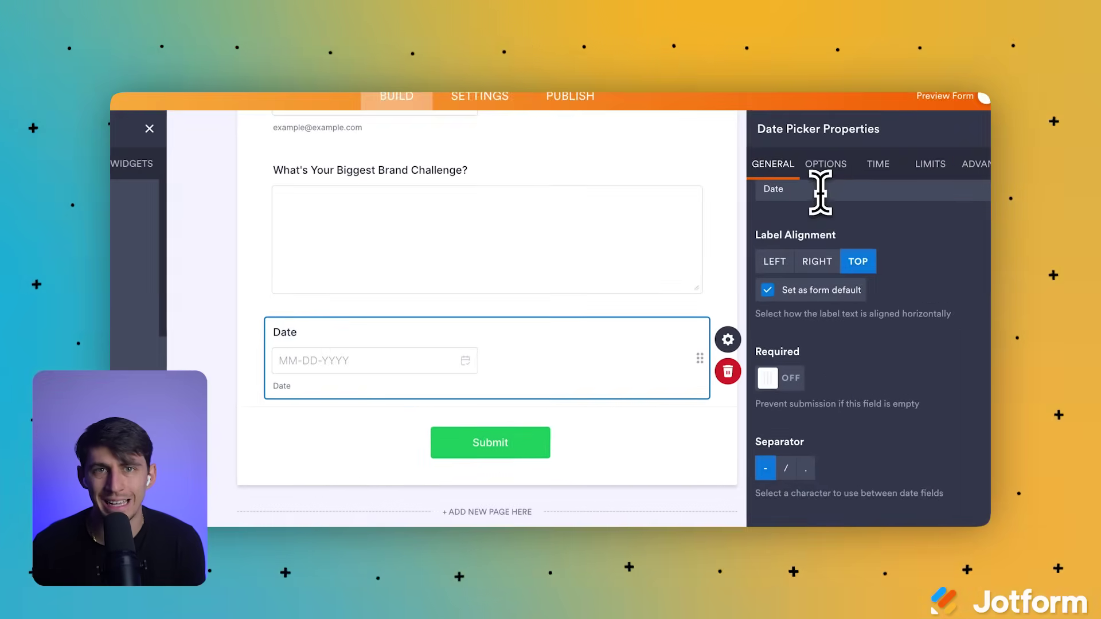
pyautogui.doubleClick(820, 192)
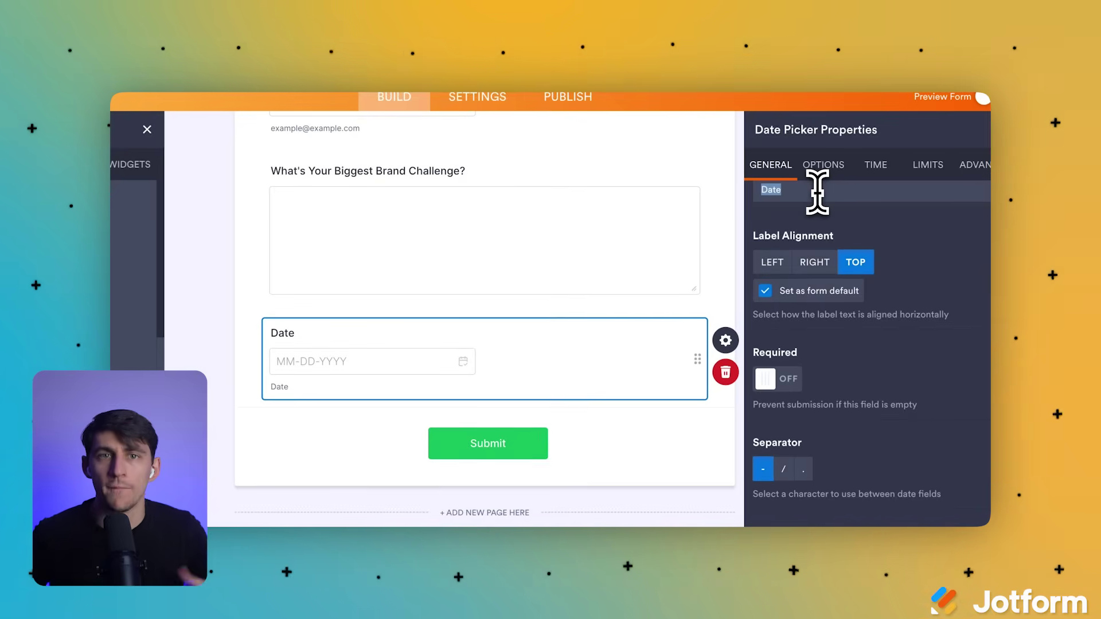
pyautogui.write('Preferred Audit Date')
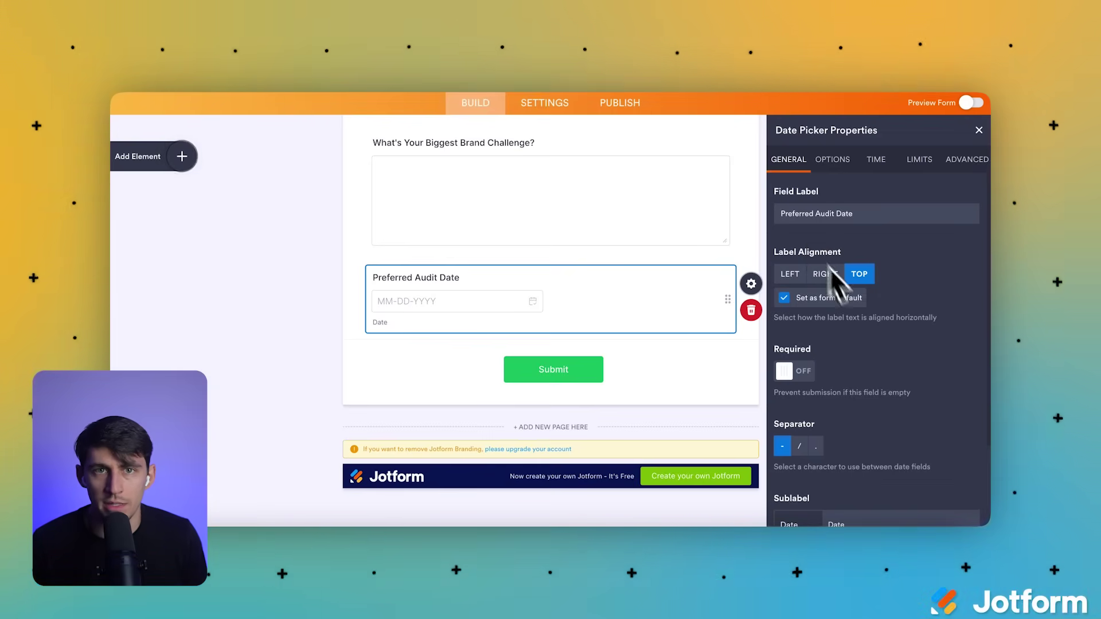
pyautogui.scroll(-3, 874, 343)
# Set the Submit button's Button Text to 'Book My Audit'.
pyautogui.click(978, 128)
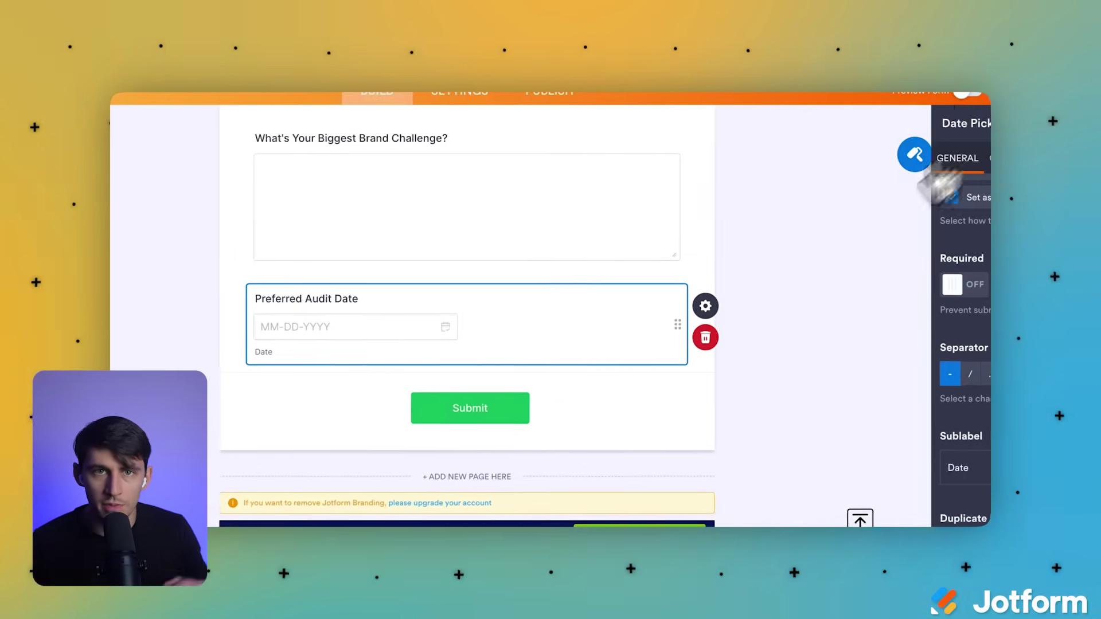
pyautogui.click(518, 380)
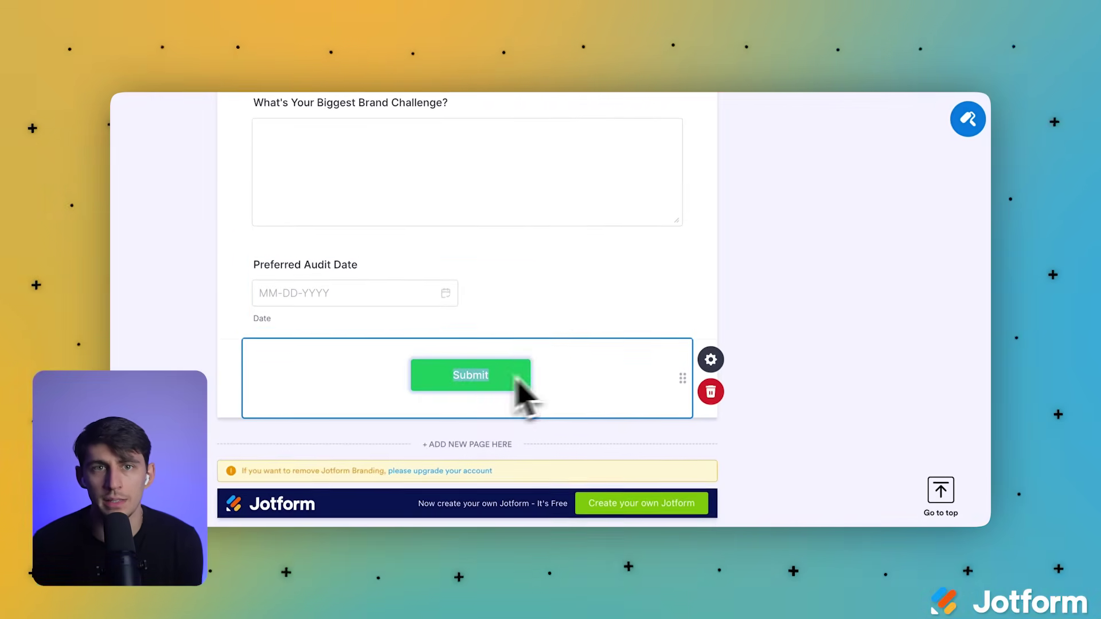
pyautogui.click(711, 360)
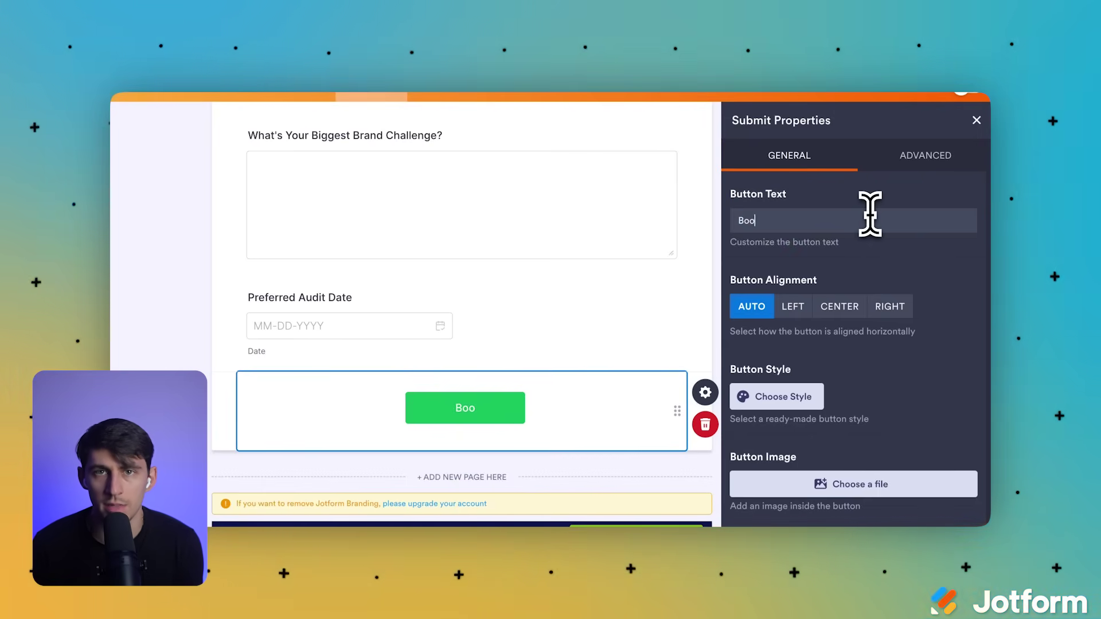
pyautogui.write('My A')
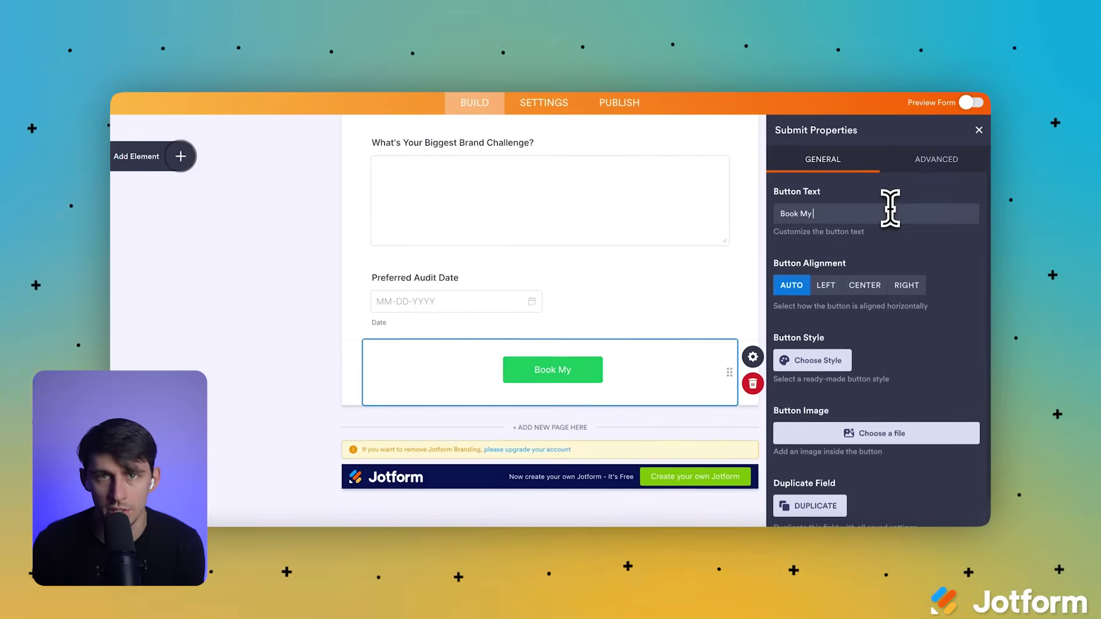
pyautogui.write('udit')
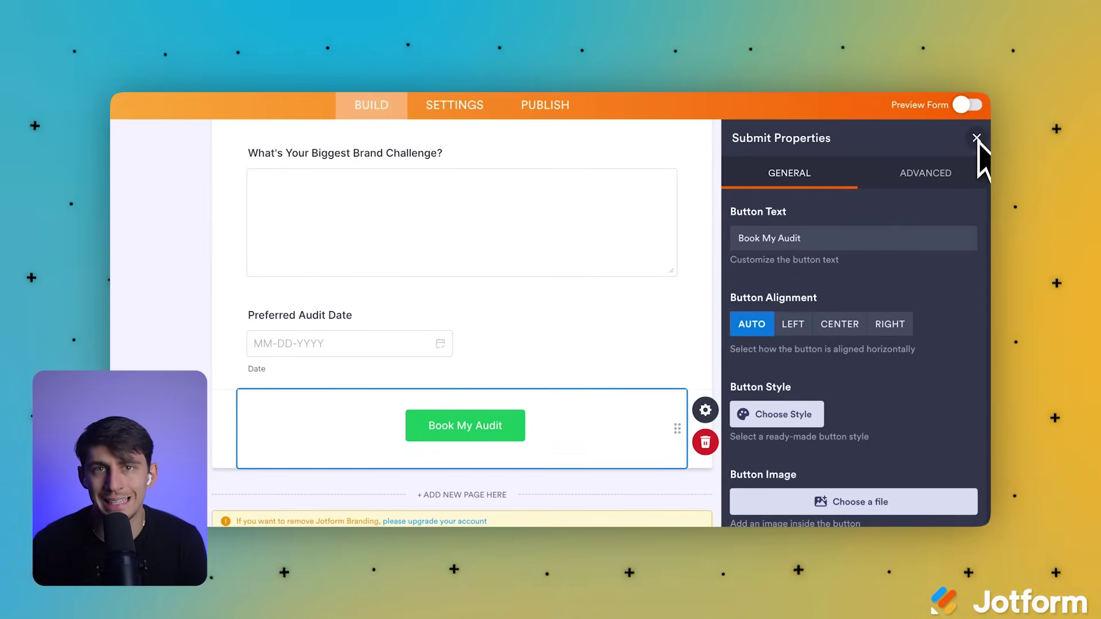
# Apply the purple Submit style to the Book My Audit button and close its properties.
pyautogui.scroll(-1, 951, 226)
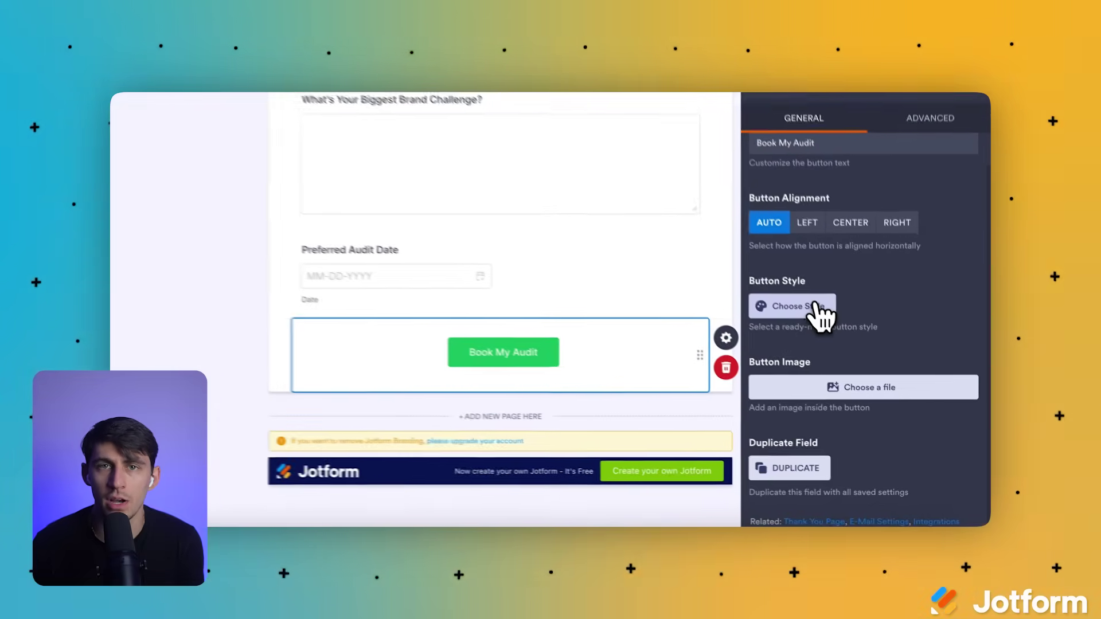
pyautogui.click(836, 331)
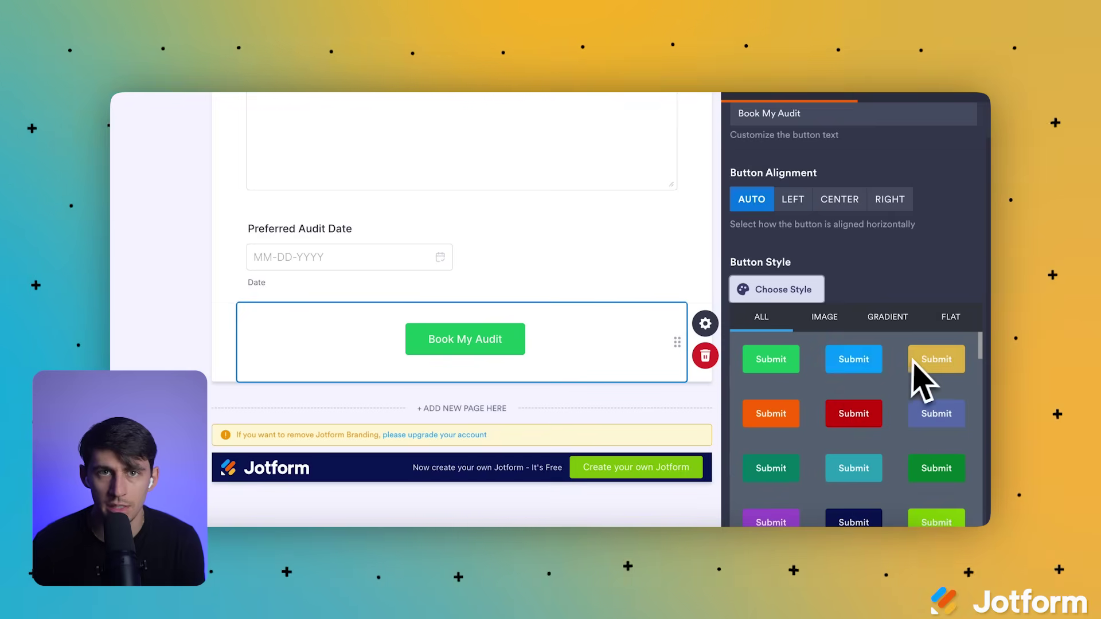
pyautogui.click(775, 519)
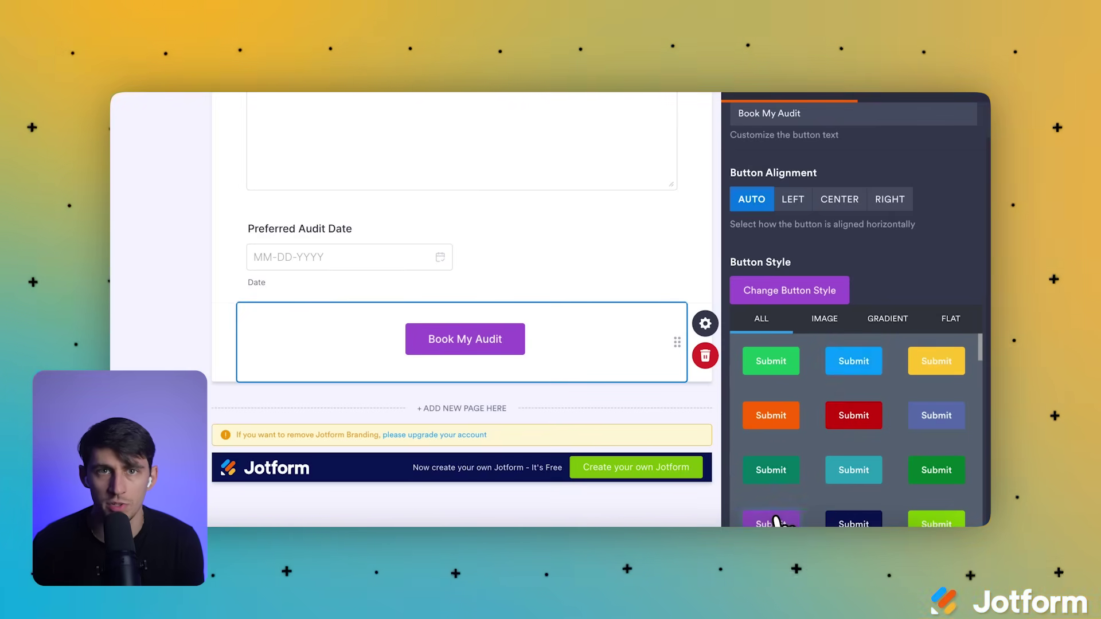
pyautogui.click(962, 280)
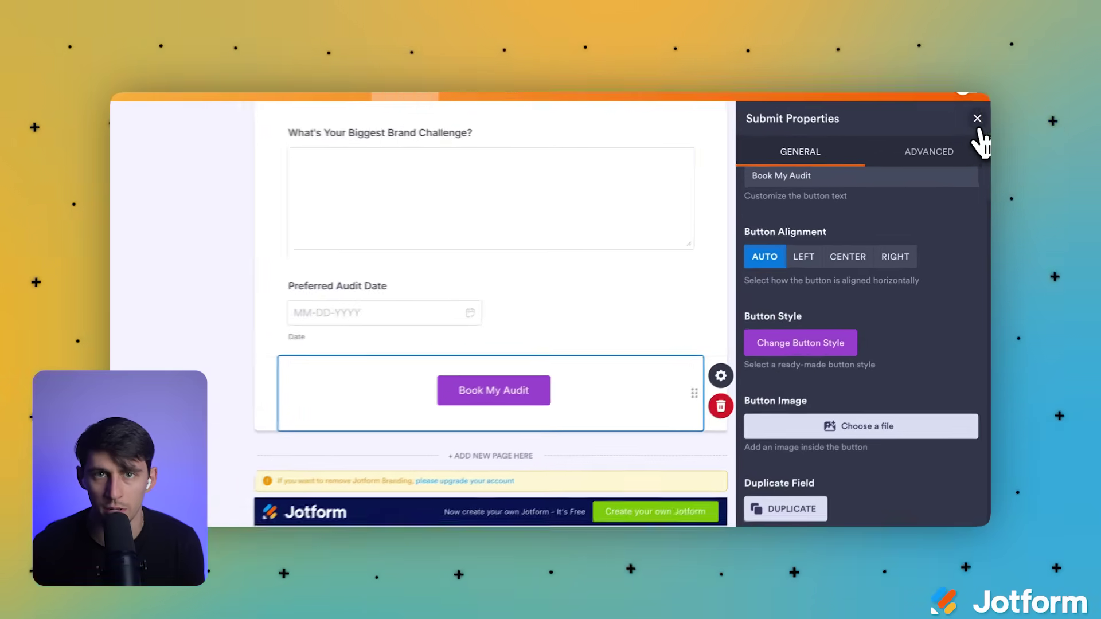
pyautogui.click(979, 131)
# Search Canva's Apps page for 'Jot' and open the Jotform app's details.
pyautogui.scroll(1, 784, 246)
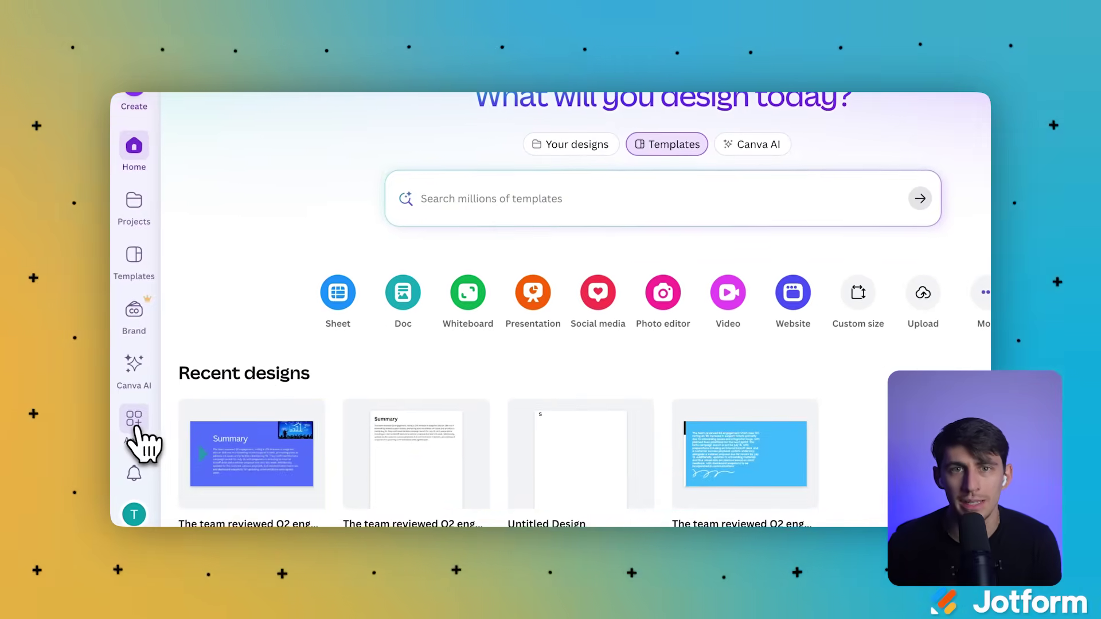
pyautogui.click(136, 424)
pyautogui.click(289, 285)
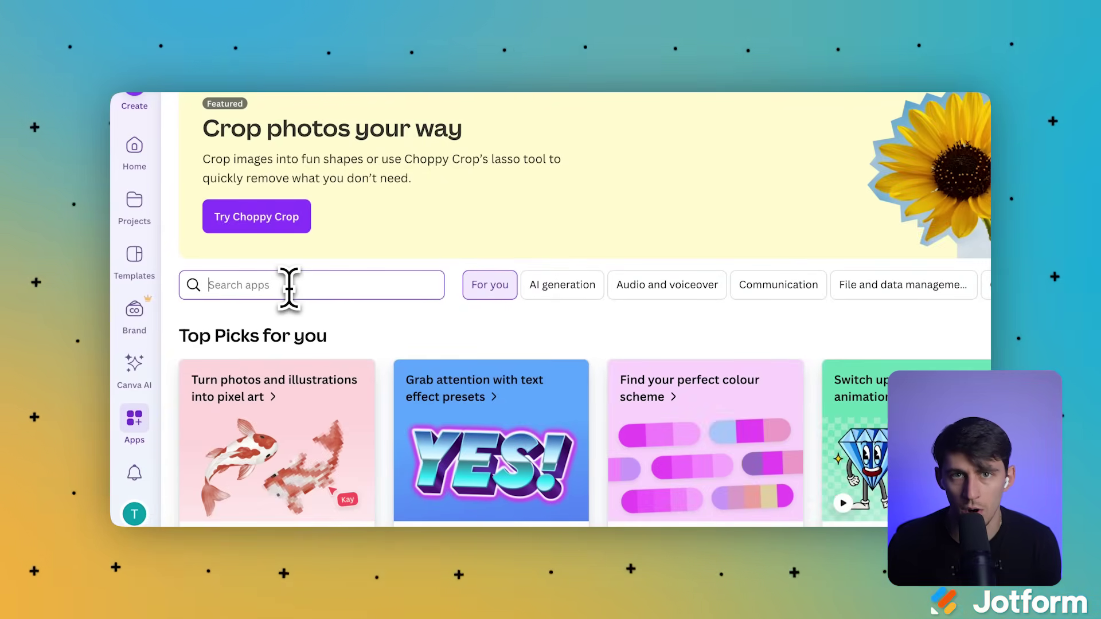
pyautogui.write('Jot')
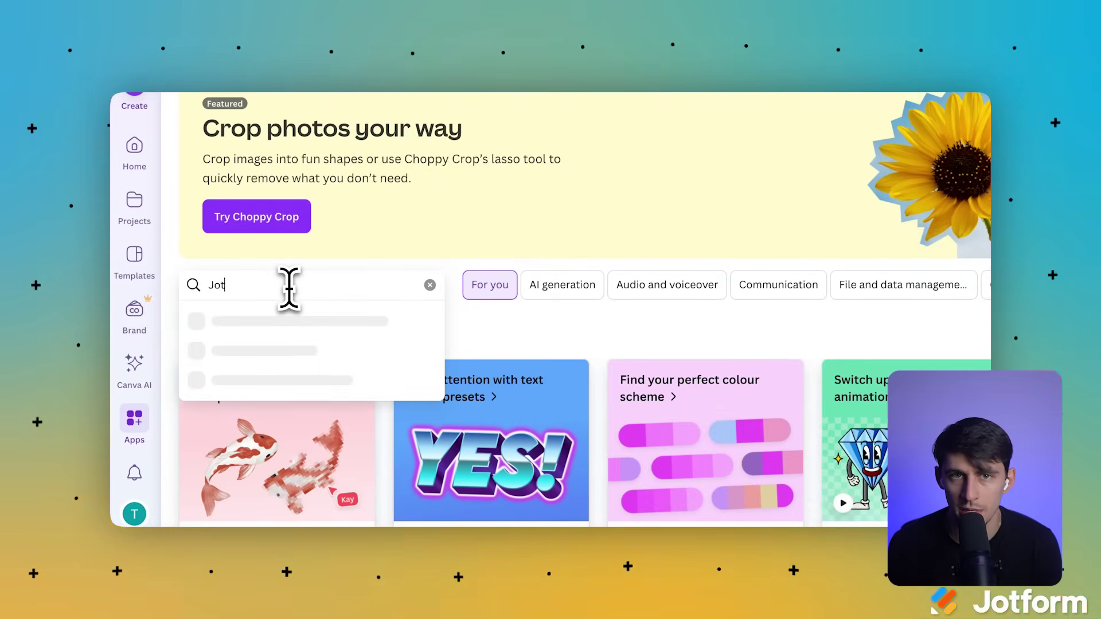
pyautogui.click(292, 322)
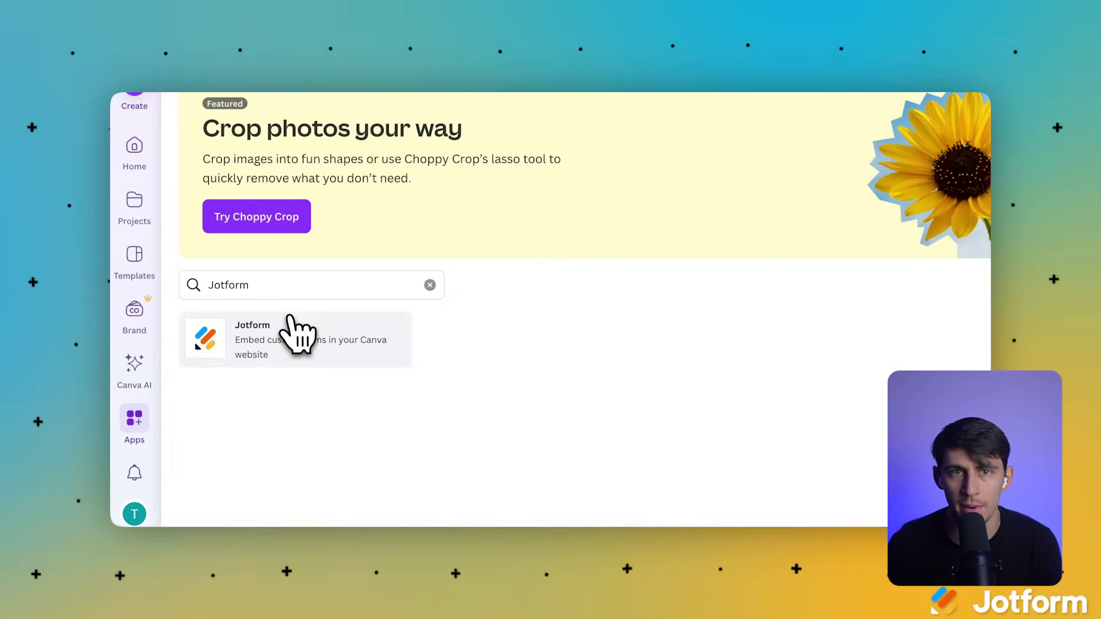
pyautogui.click(301, 347)
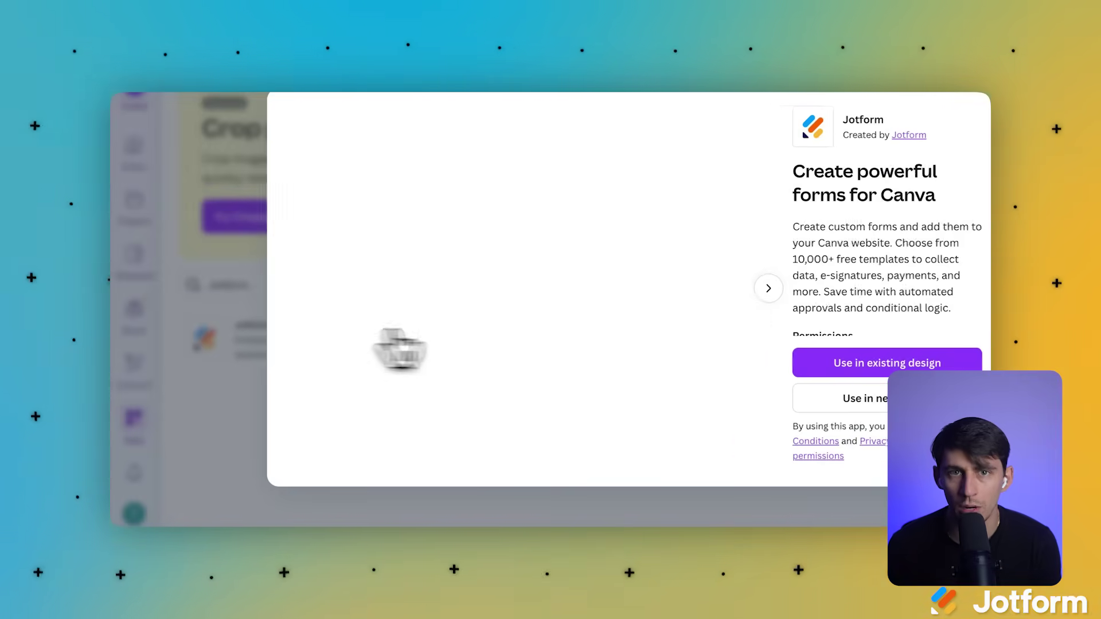
# Use the Jotform app in a new Instagram Post (4:5) design.
pyautogui.click(733, 396)
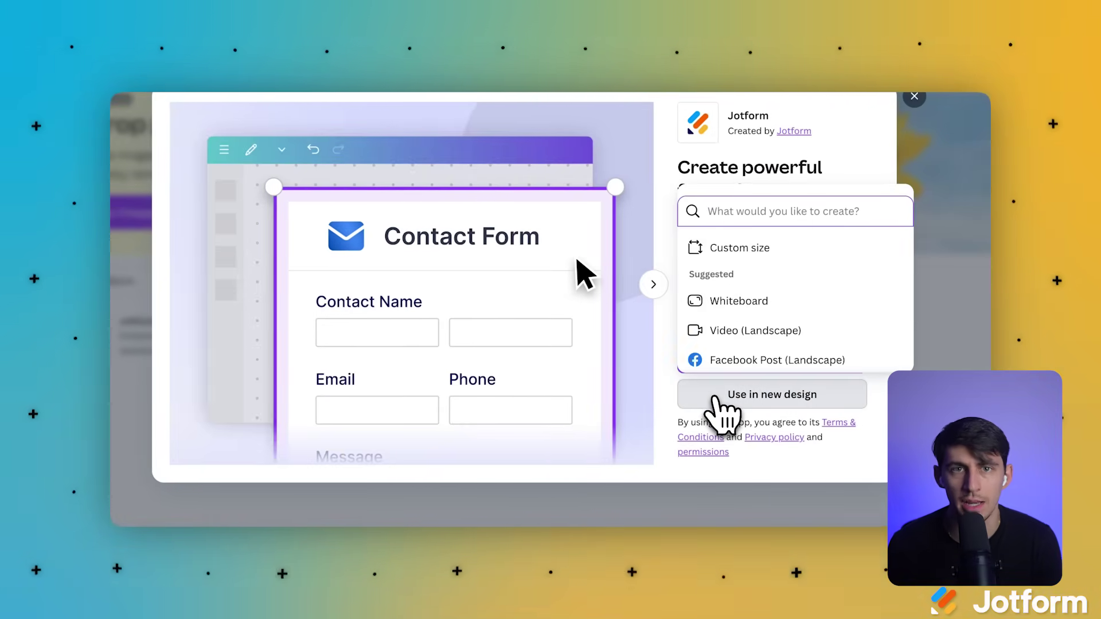
pyautogui.scroll(-1, 734, 332)
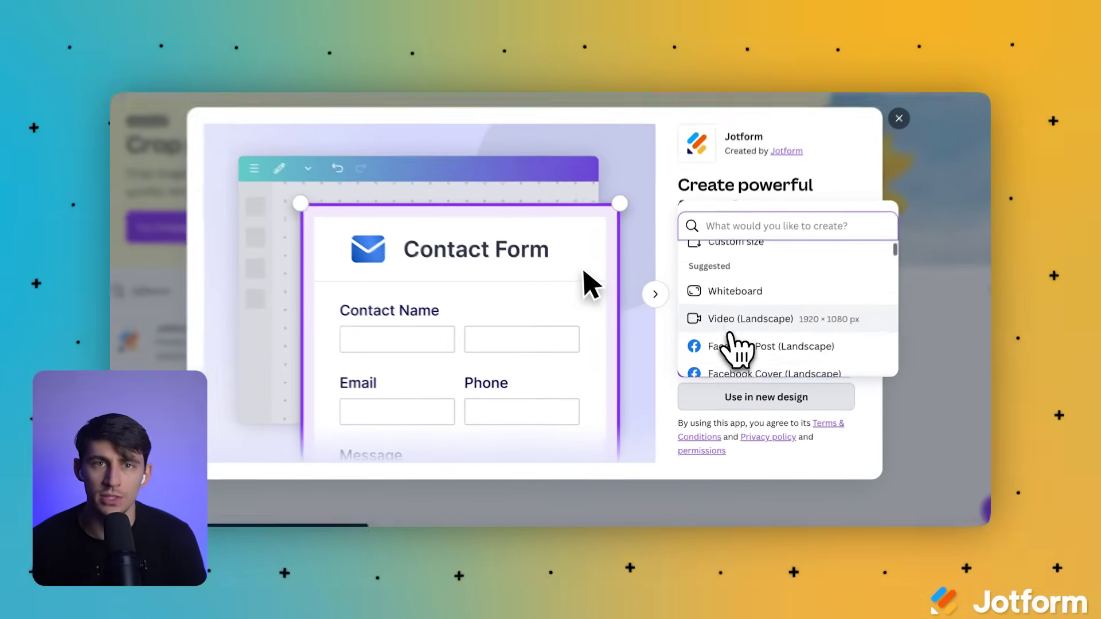
pyautogui.scroll(-3, 729, 338)
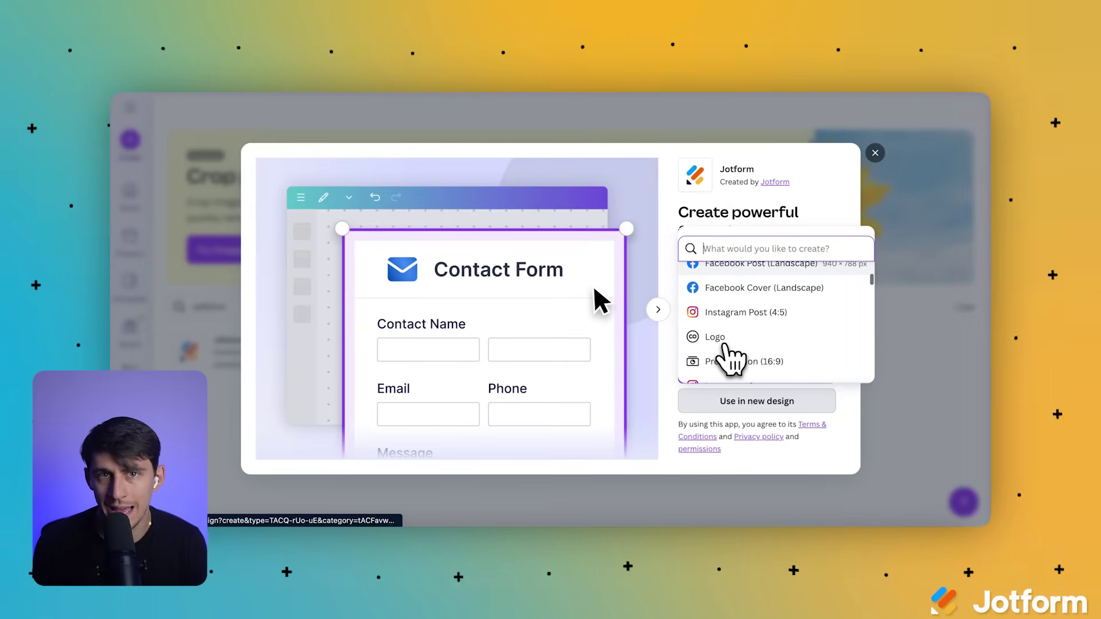
pyautogui.scroll(1, 731, 359)
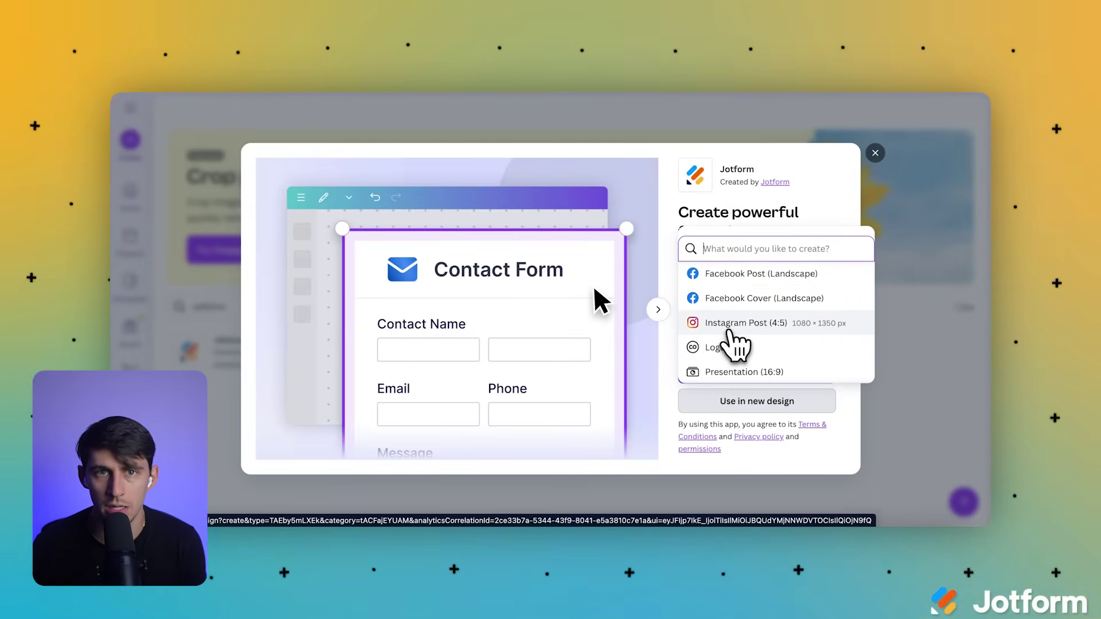
pyautogui.click(711, 336)
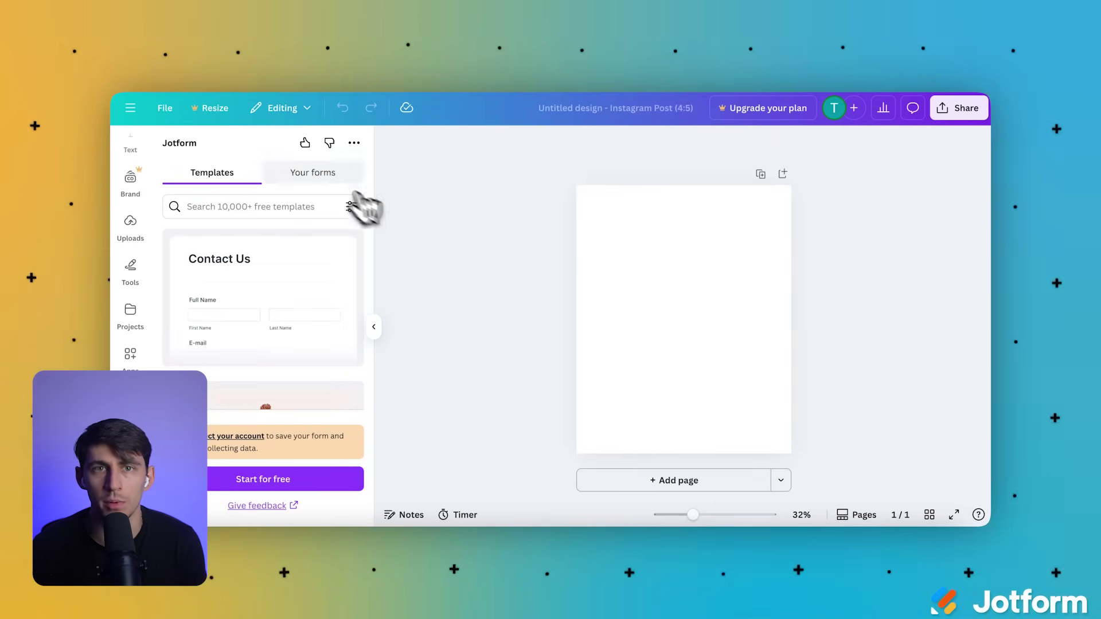
# Connect and authorize a Jotform account from the panel's Your forms tab.
pyautogui.click(318, 178)
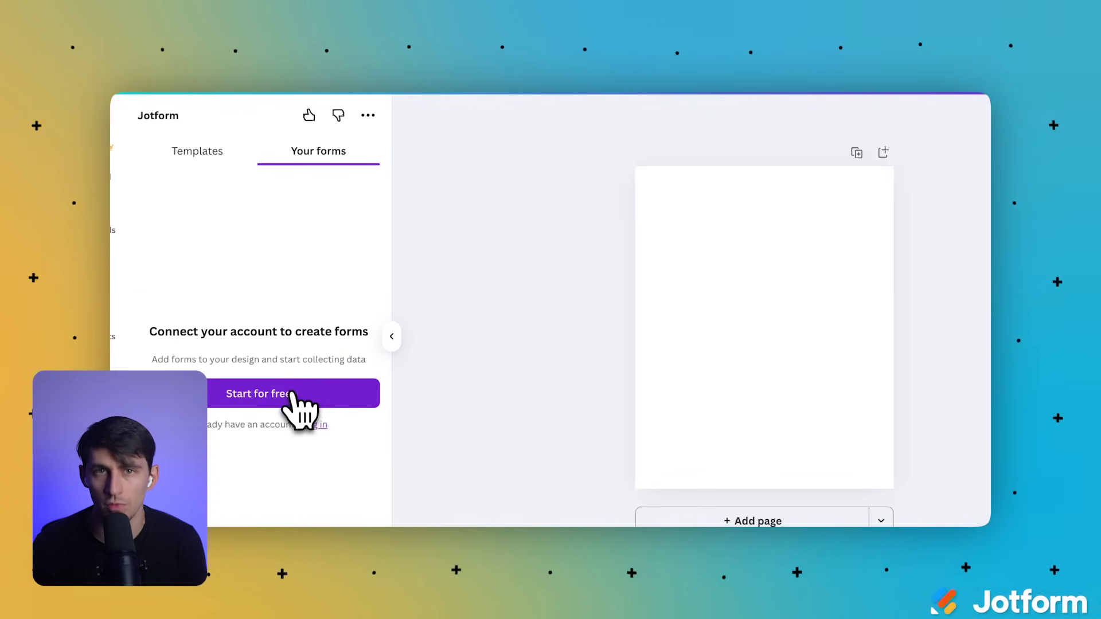
pyautogui.click(290, 394)
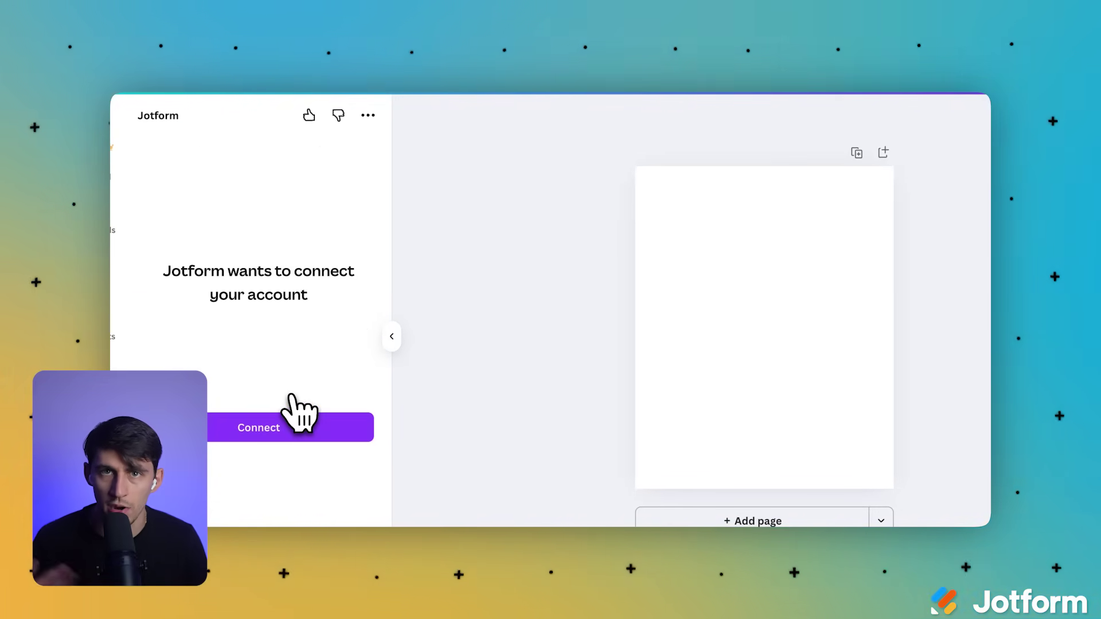
pyautogui.click(297, 435)
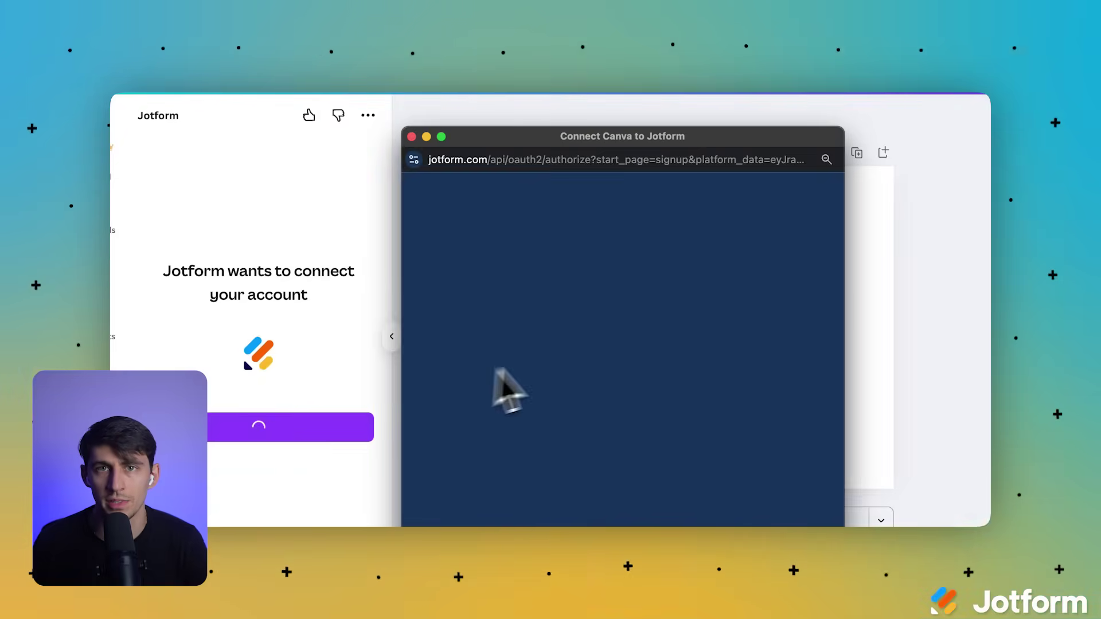
pyautogui.click(600, 443)
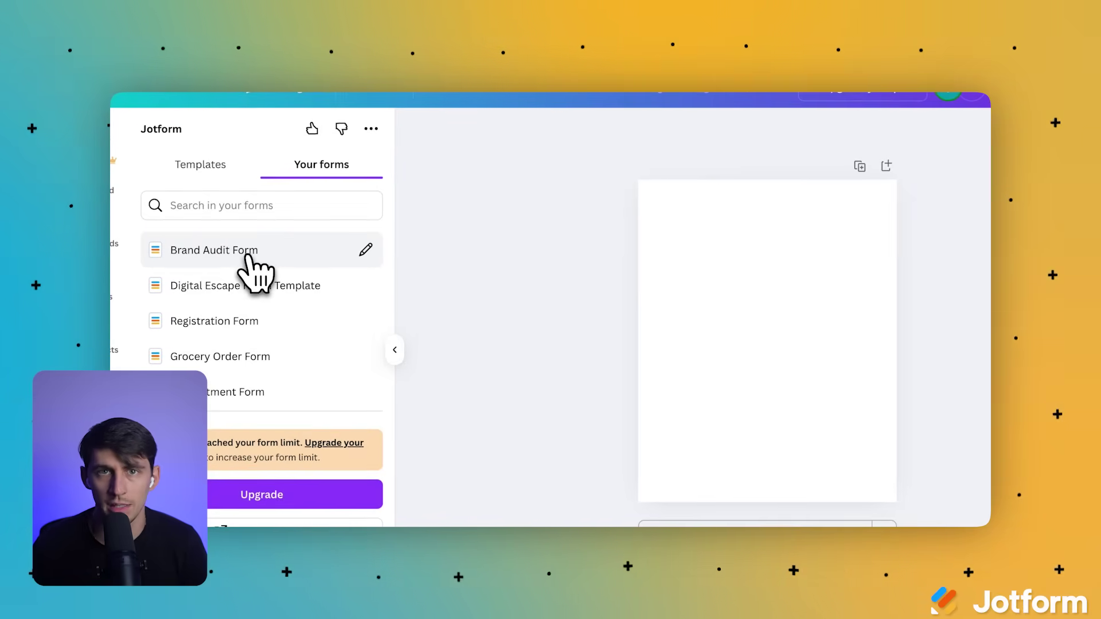
# Insert the Brand Audit Form from Your forms onto the Canva page, then deselect it.
pyautogui.click(232, 252)
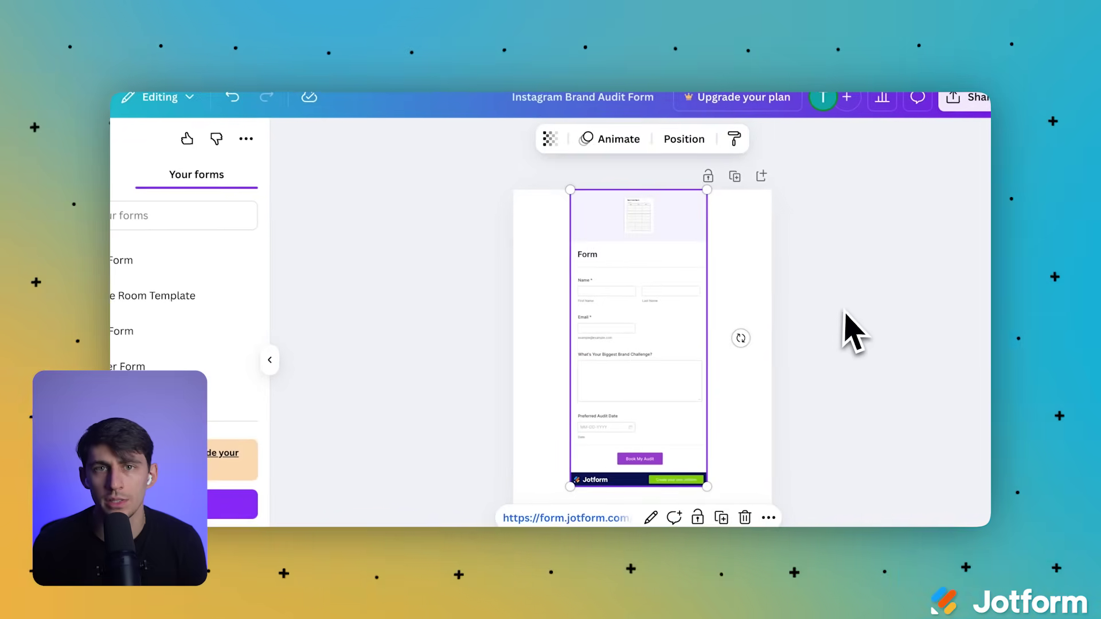
pyautogui.click(854, 332)
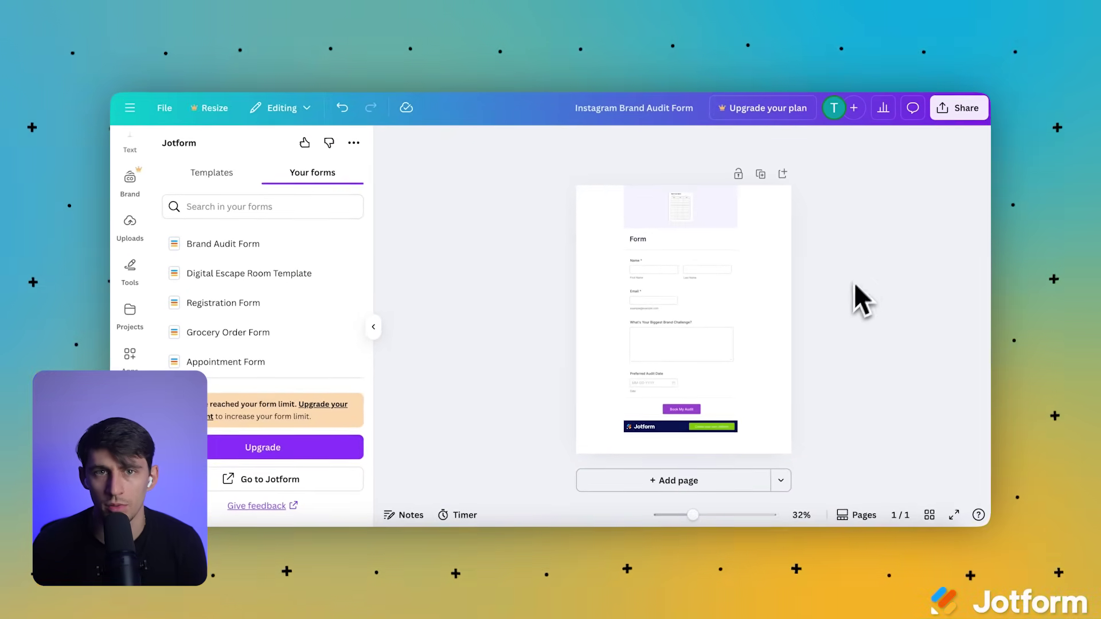
# From the Share menu, copy a private link to the design, keeping access owner-only.
pyautogui.click(958, 108)
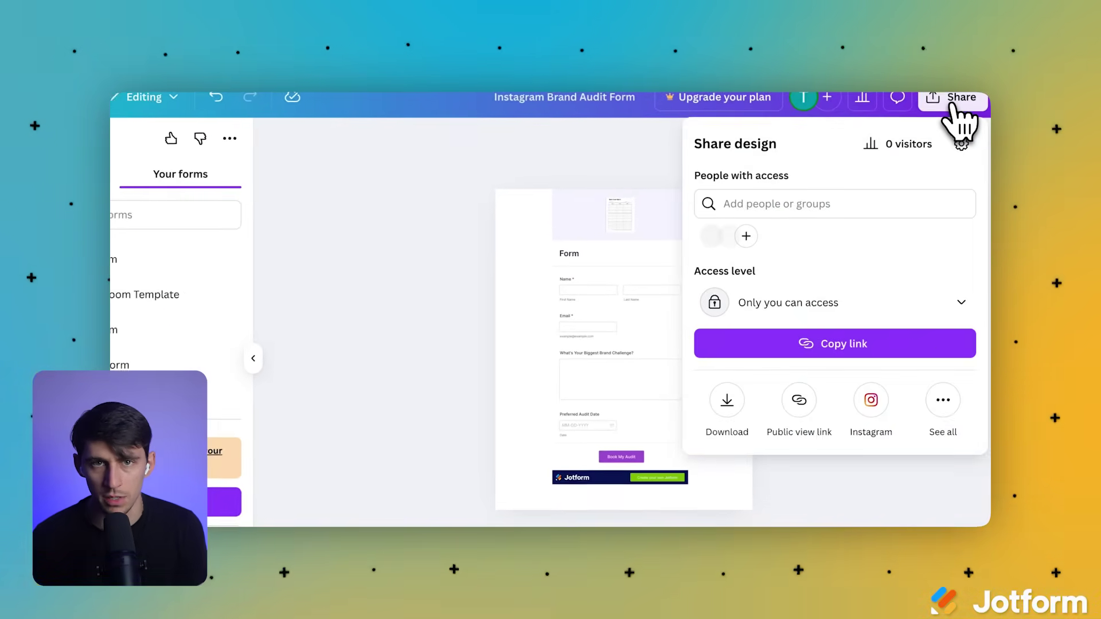
pyautogui.click(888, 204)
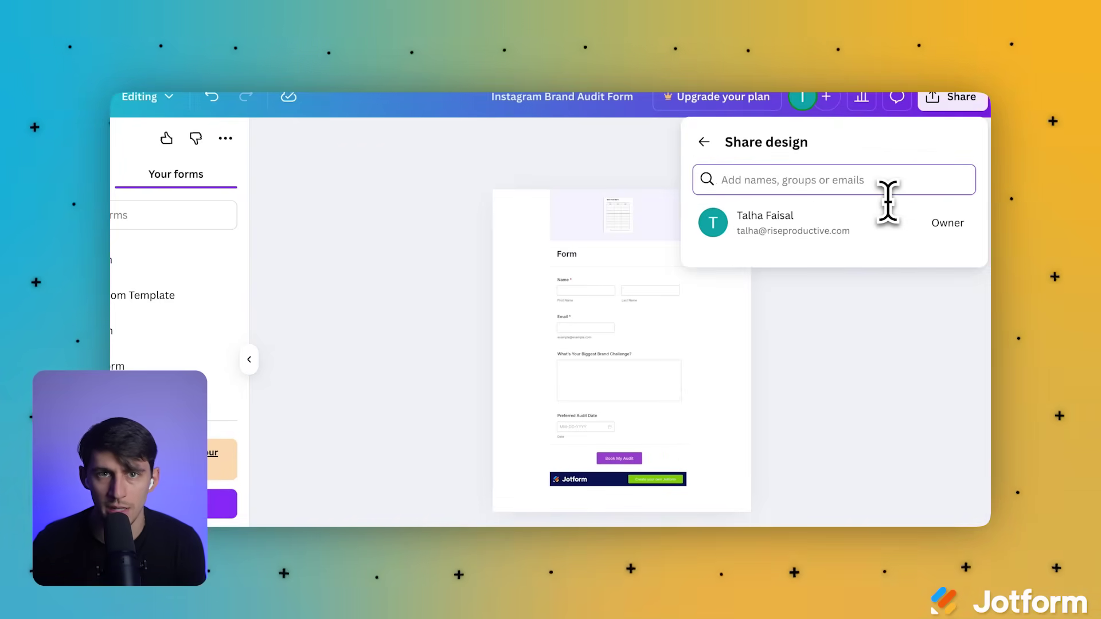
pyautogui.click(710, 149)
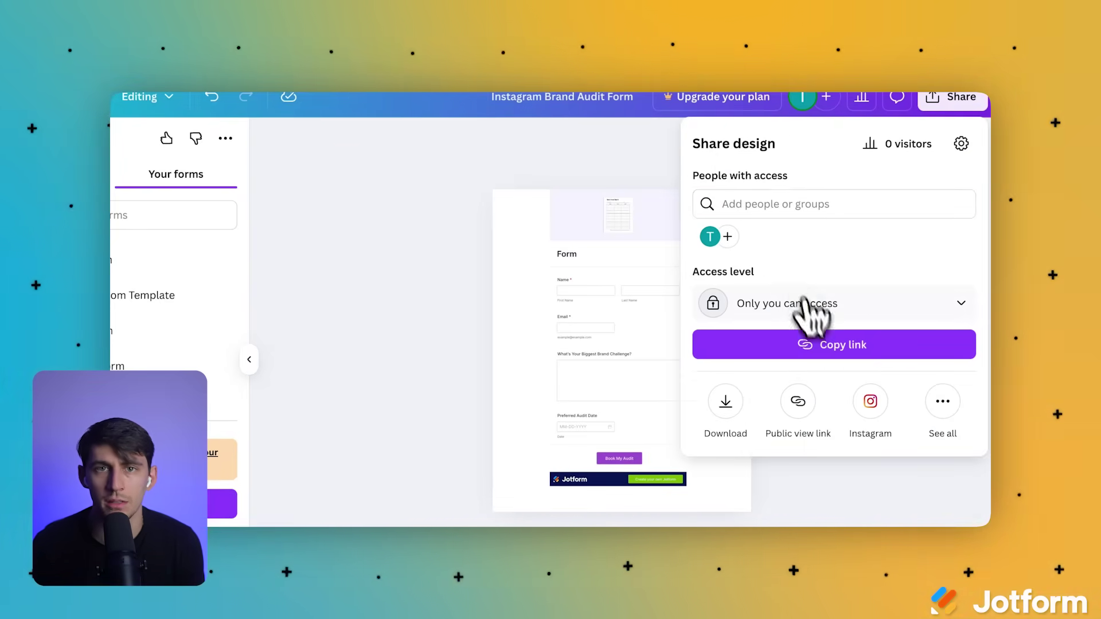
pyautogui.click(826, 347)
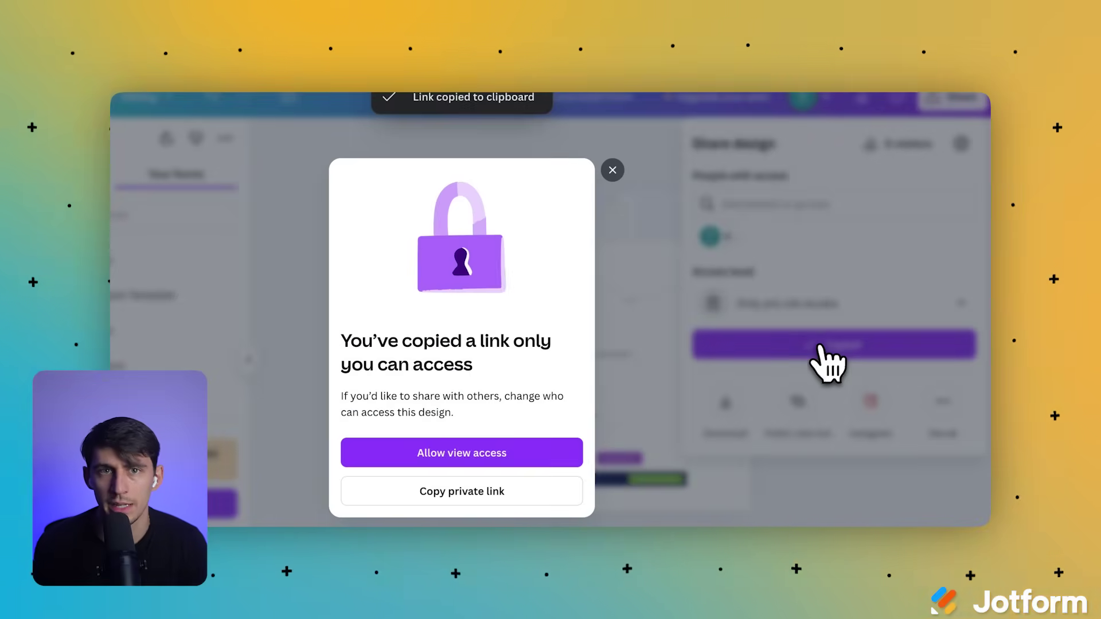
pyautogui.click(459, 492)
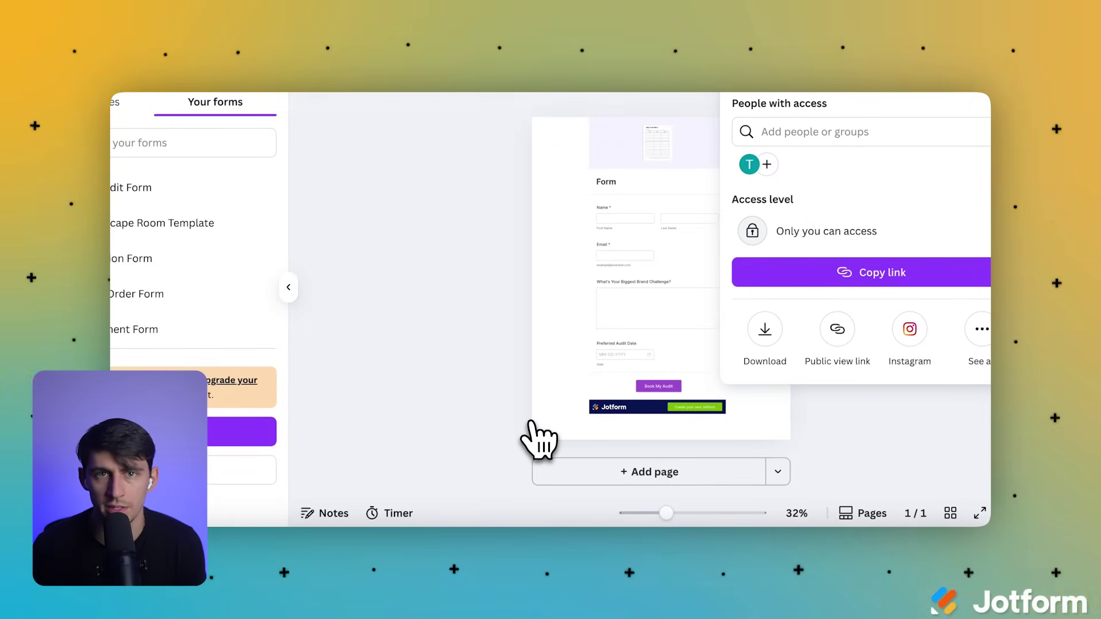